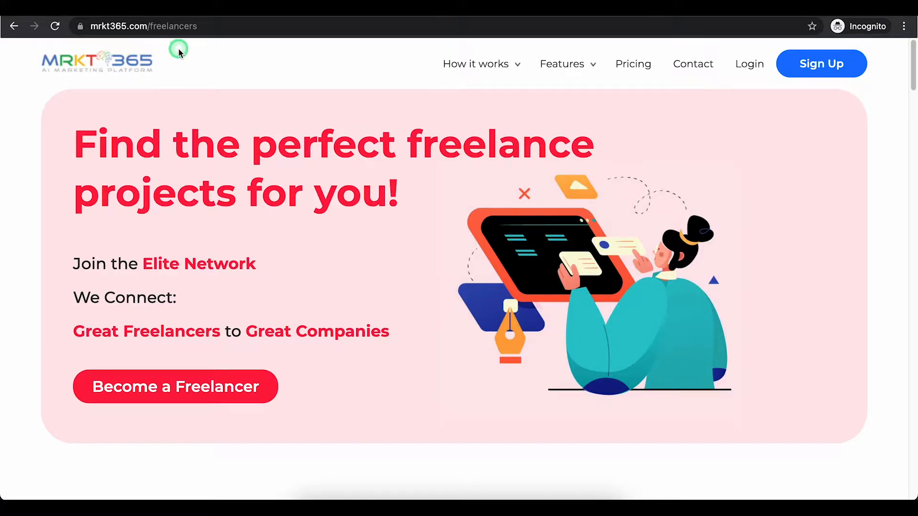
# Step: Open the freelancer registration form and enter the first and last name
pyautogui.moveTo(508, 58)
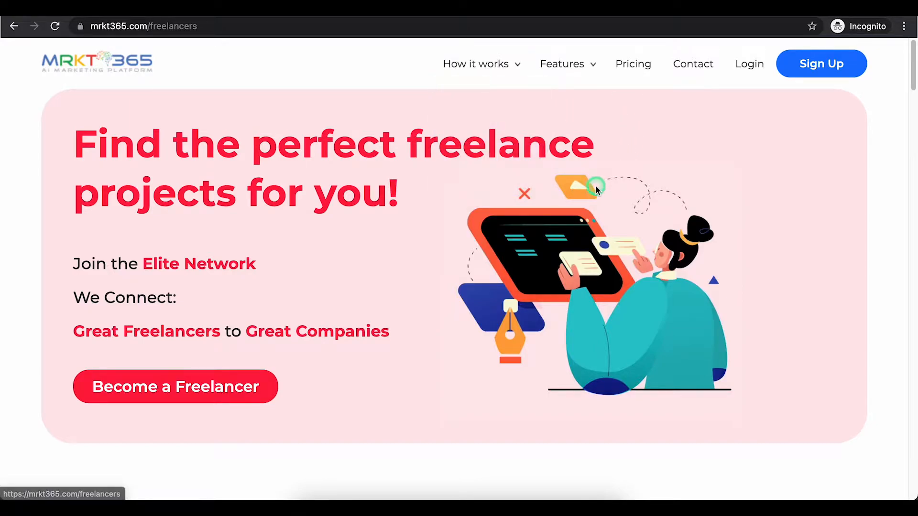
pyautogui.click(266, 390)
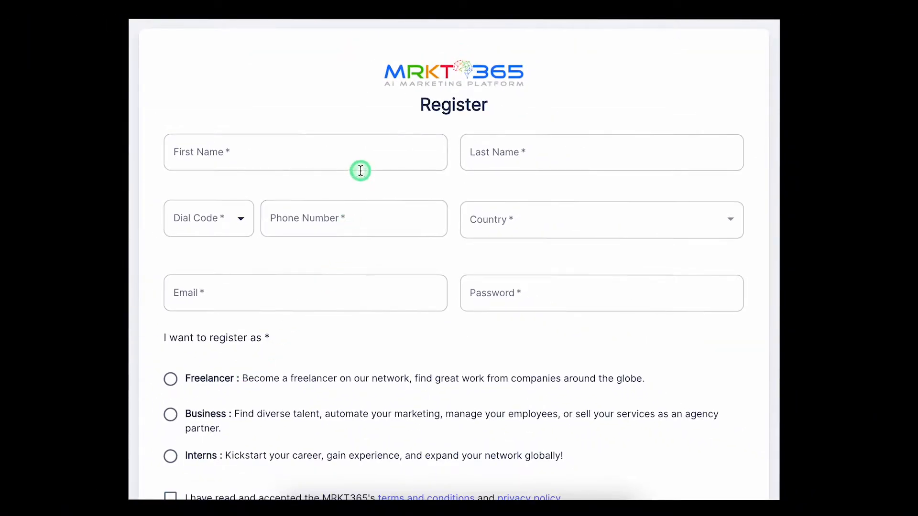
pyautogui.click(358, 158)
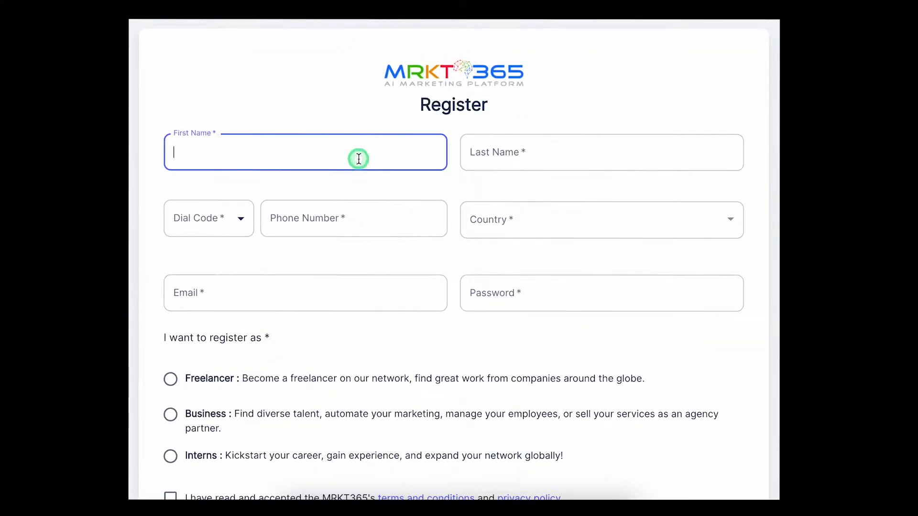
pyautogui.click(563, 153)
pyautogui.write('Doe')
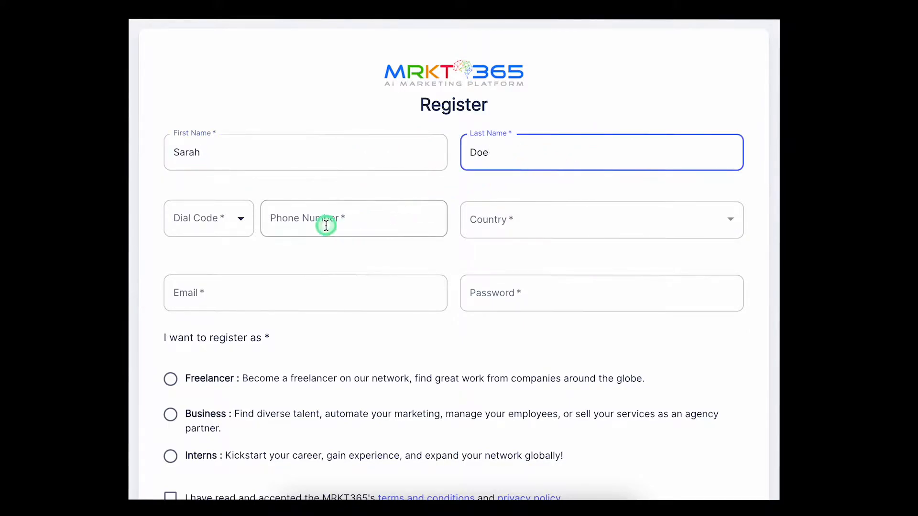
# Step: Choose the +1 Canada dial code
pyautogui.click(235, 227)
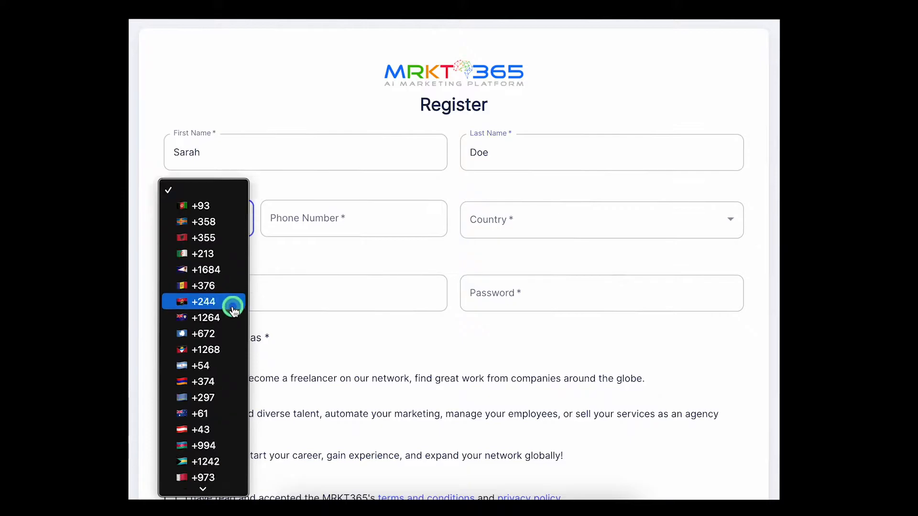
pyautogui.scroll(-10, 232, 306)
pyautogui.scroll(-3, 234, 312)
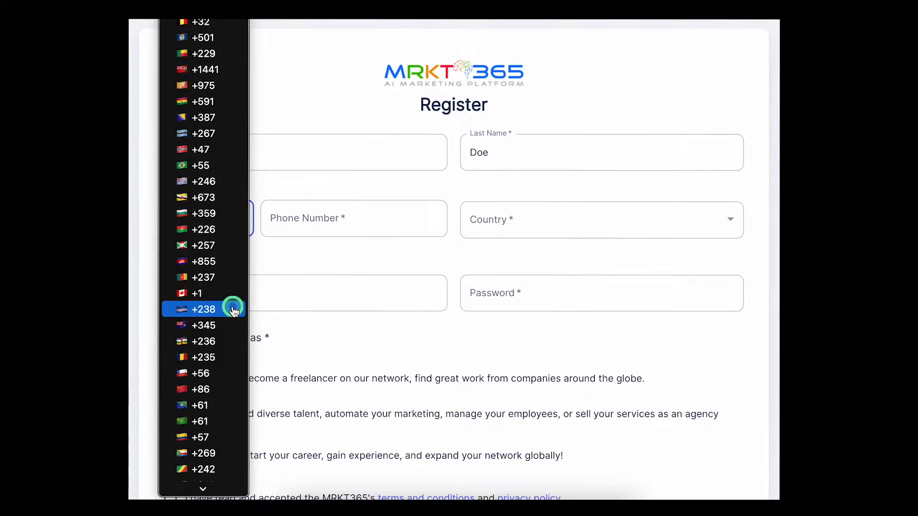
pyautogui.click(235, 299)
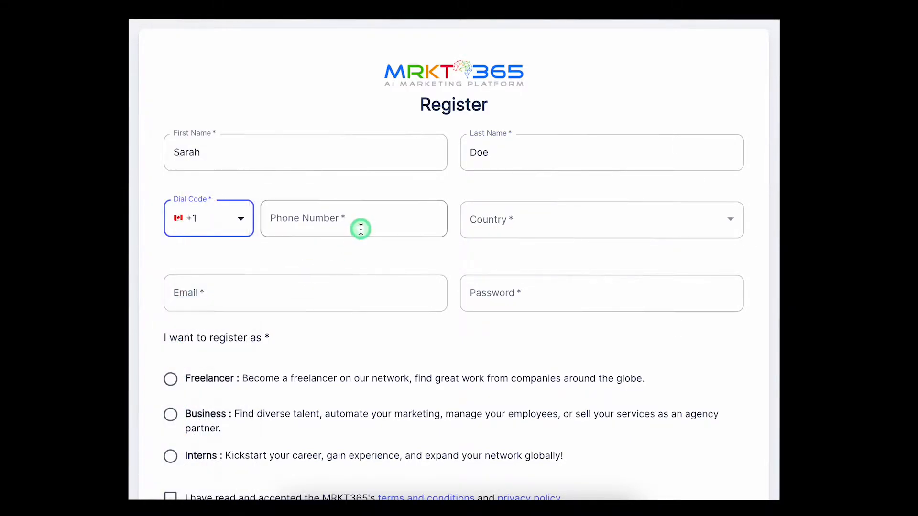
# Step: Enter the phone number as digits only, removing the trailing dash
pyautogui.click(386, 225)
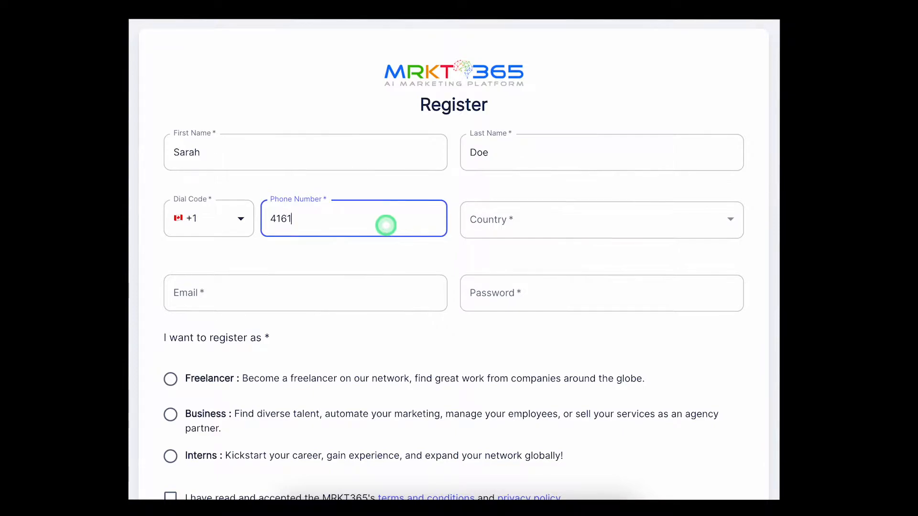
pyautogui.write('4161234567-')
pyautogui.click(364, 258)
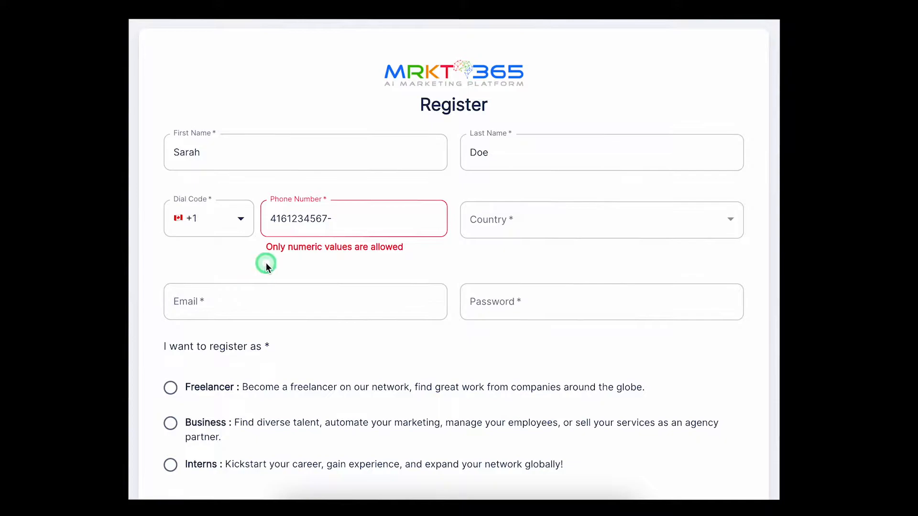
pyautogui.click(403, 224)
pyautogui.press('BackSpace')
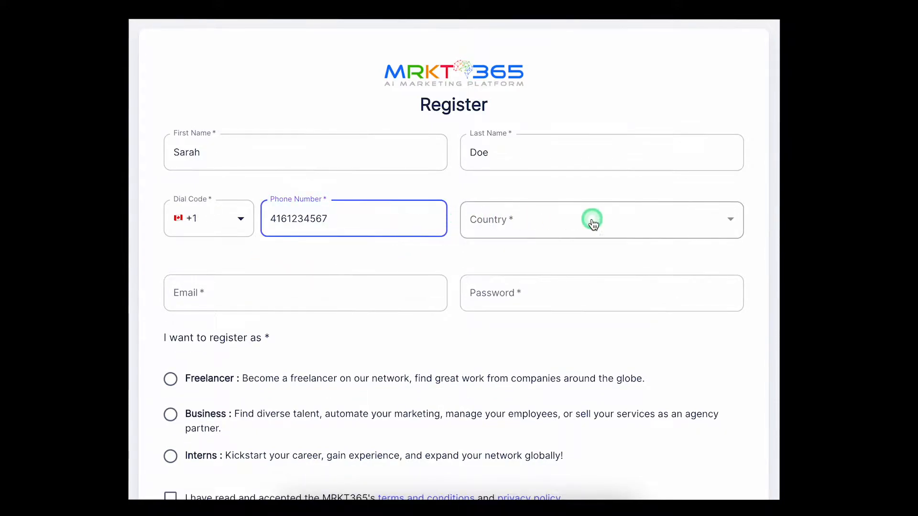
# Step: Set the country to Canada
pyautogui.click(715, 230)
pyautogui.scroll(-10, 639, 258)
pyautogui.scroll(-20, 639, 262)
pyautogui.scroll(-20, 639, 258)
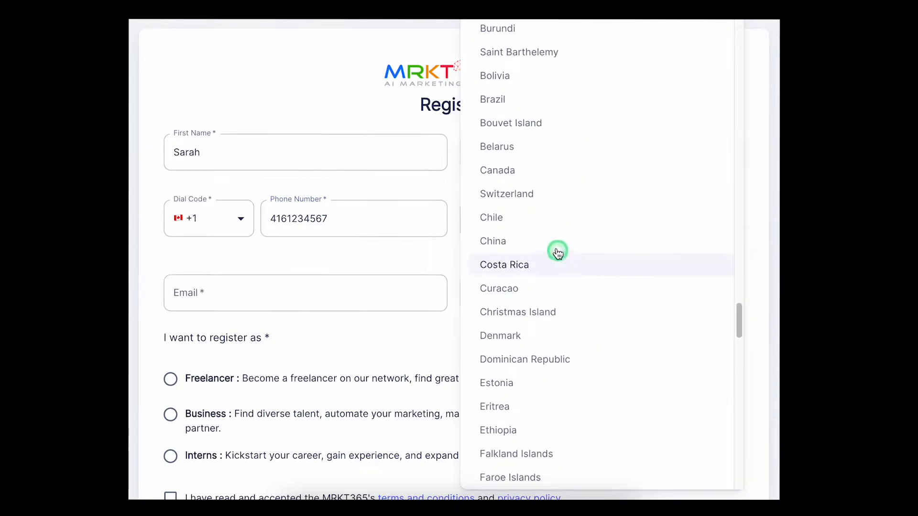
pyautogui.click(551, 178)
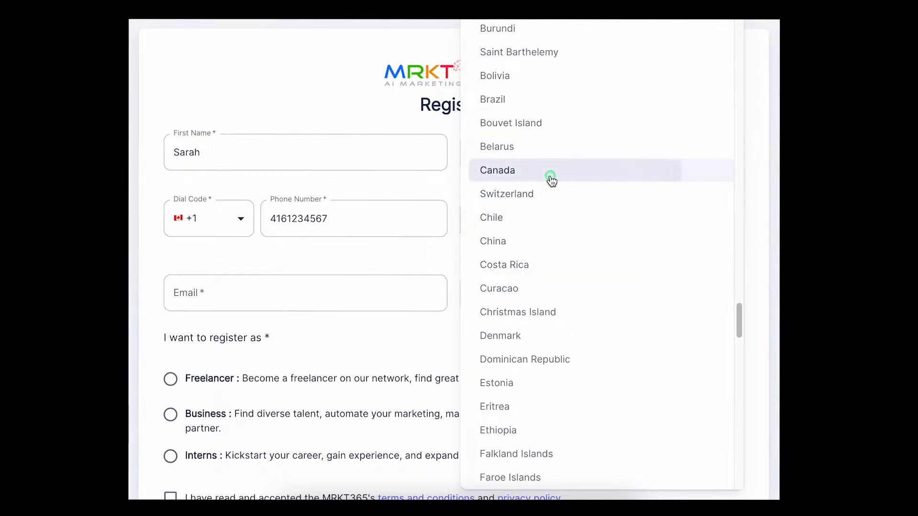
# Step: Enter the account e-mail and a password strengthened with a number and special character
pyautogui.click(407, 299)
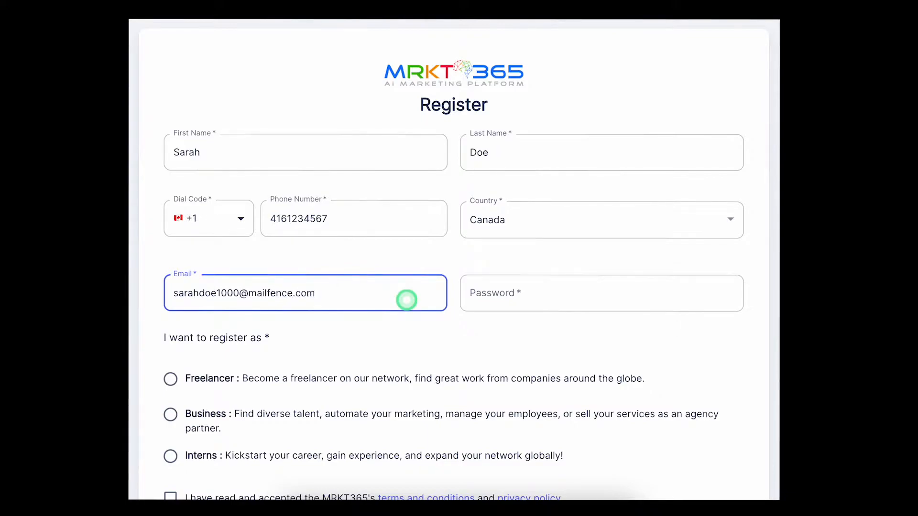
pyautogui.click(605, 298)
pyautogui.write('S')
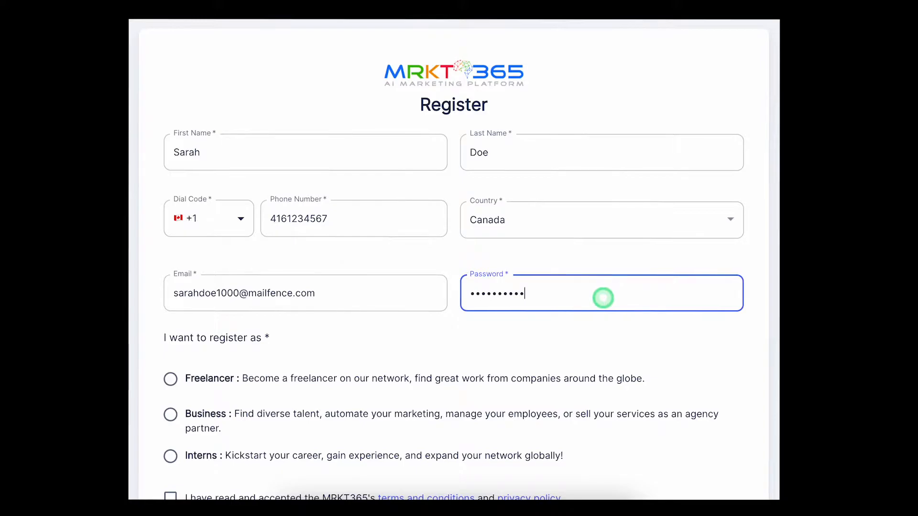
pyautogui.click(732, 354)
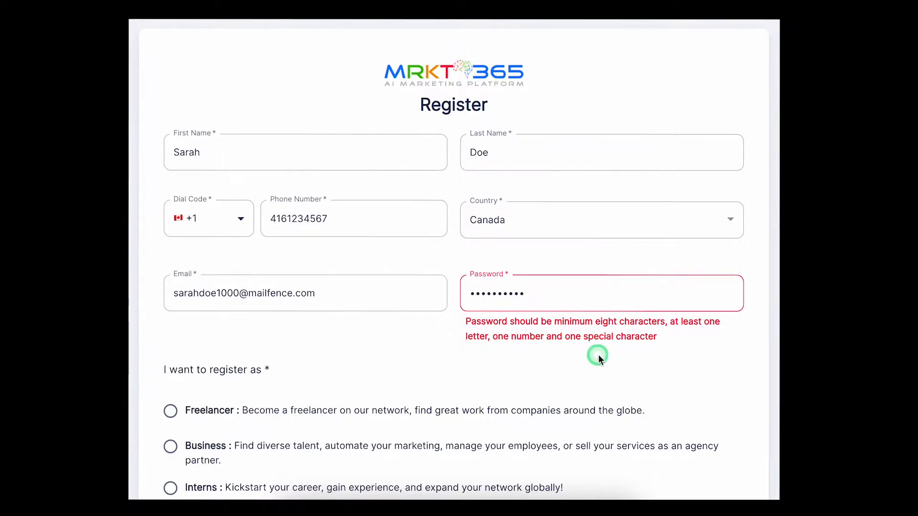
pyautogui.click(605, 289)
pyautogui.write('@1')
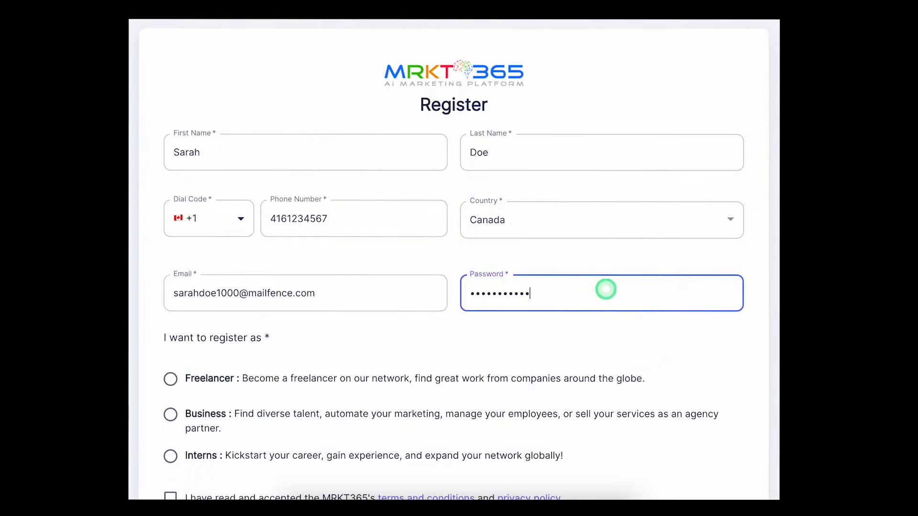
pyautogui.click(527, 335)
# Step: Select the Freelancer account type, accept the terms and submit the registration
pyautogui.scroll(-2, 527, 335)
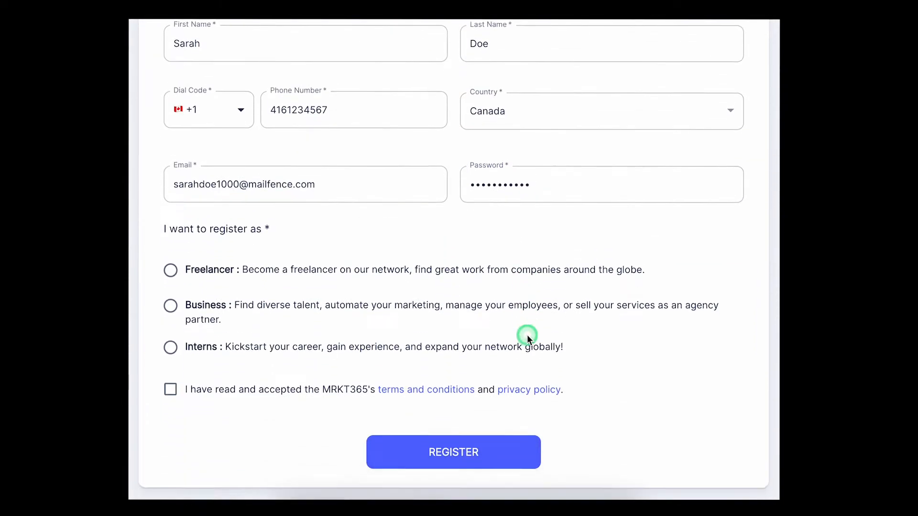
pyautogui.click(170, 270)
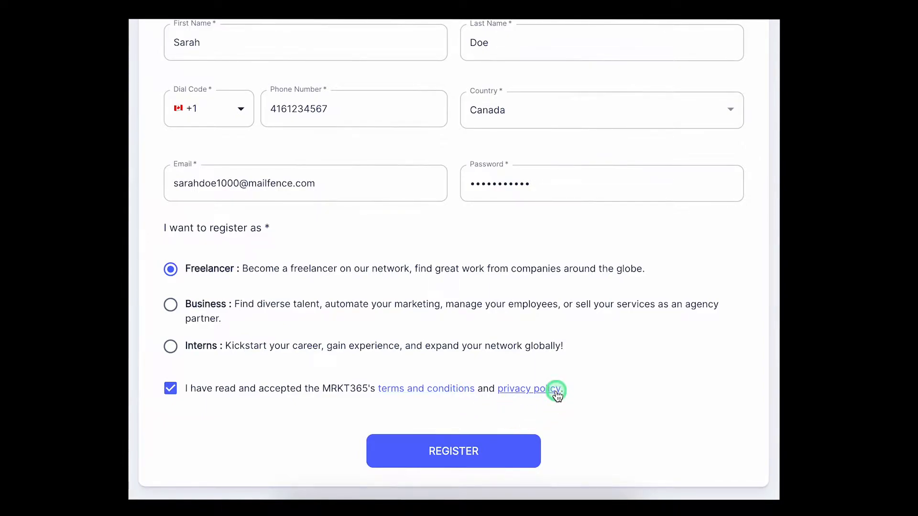
pyautogui.click(475, 457)
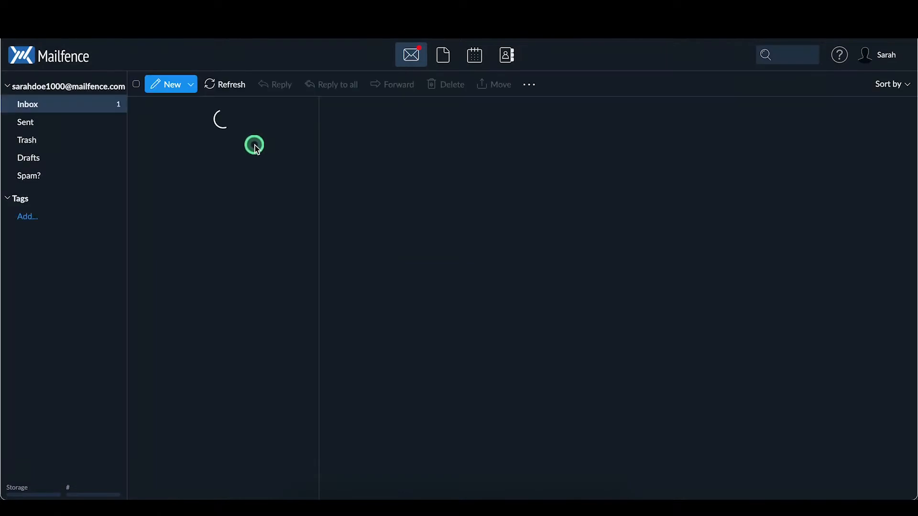
# Step: Open the Registration Successful e-mail in Mailfence and follow its confirmation link
pyautogui.click(257, 125)
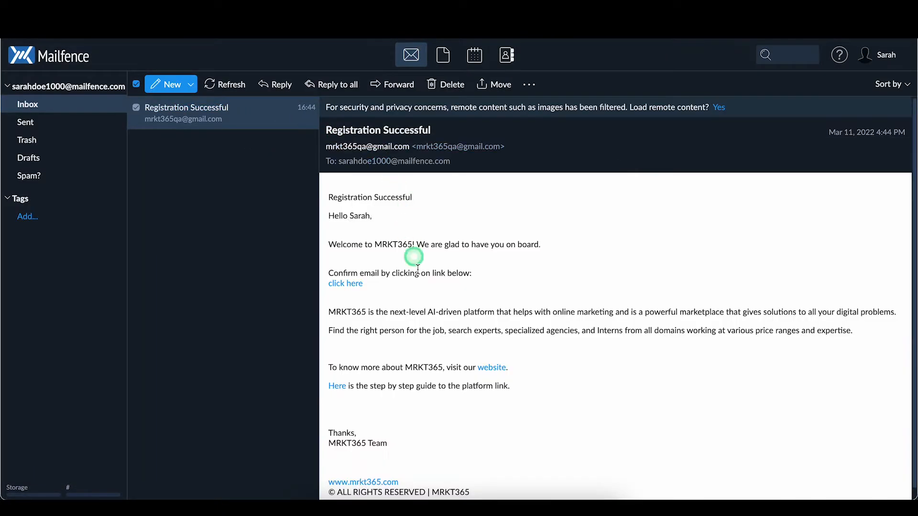
pyautogui.click(358, 286)
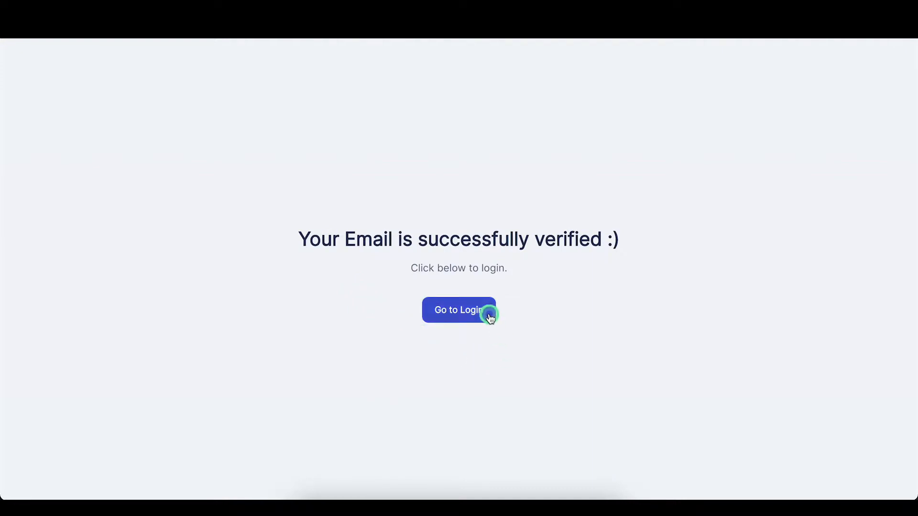
# Step: Continue to login and upload the portrait photo from Desktop as the profile picture
pyautogui.click(489, 315)
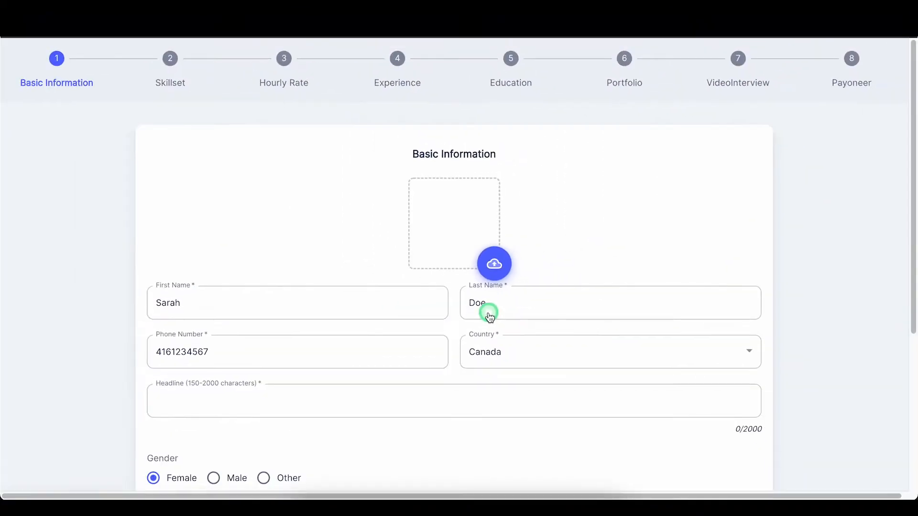
pyautogui.click(502, 268)
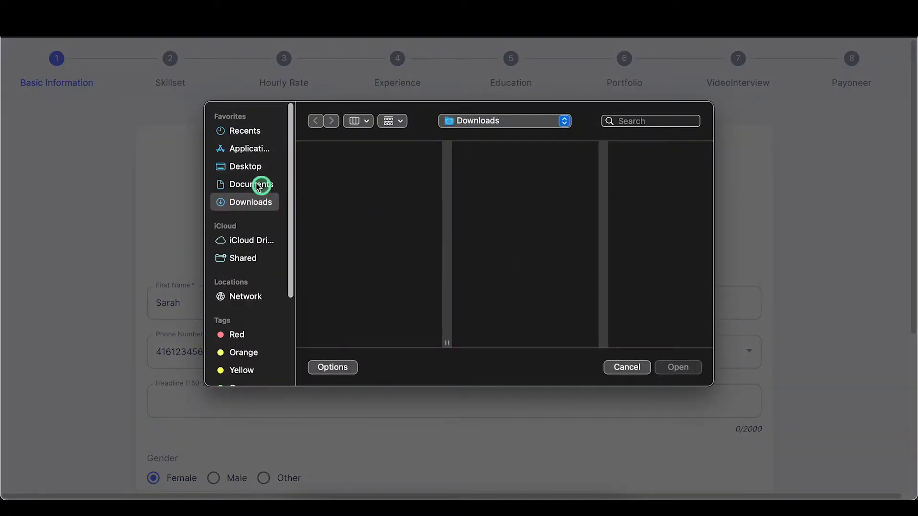
pyautogui.click(242, 166)
pyautogui.click(348, 170)
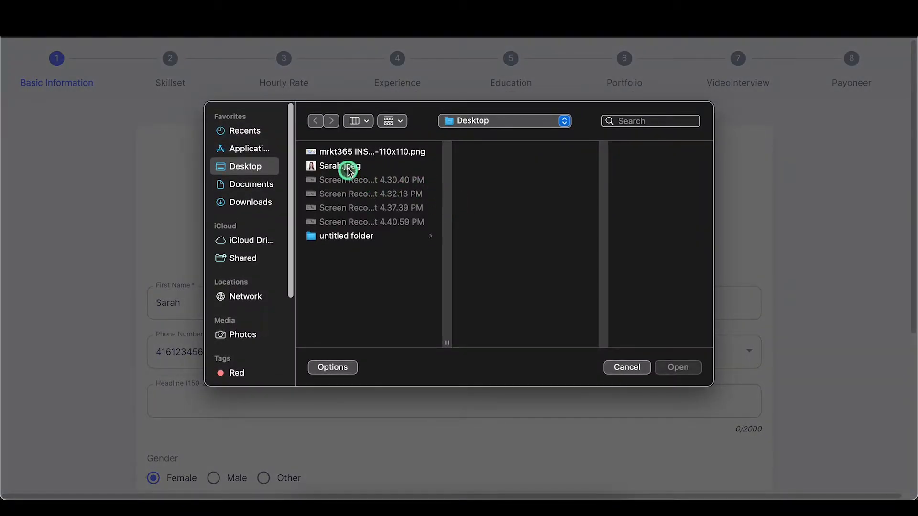
pyautogui.doubleClick(348, 170)
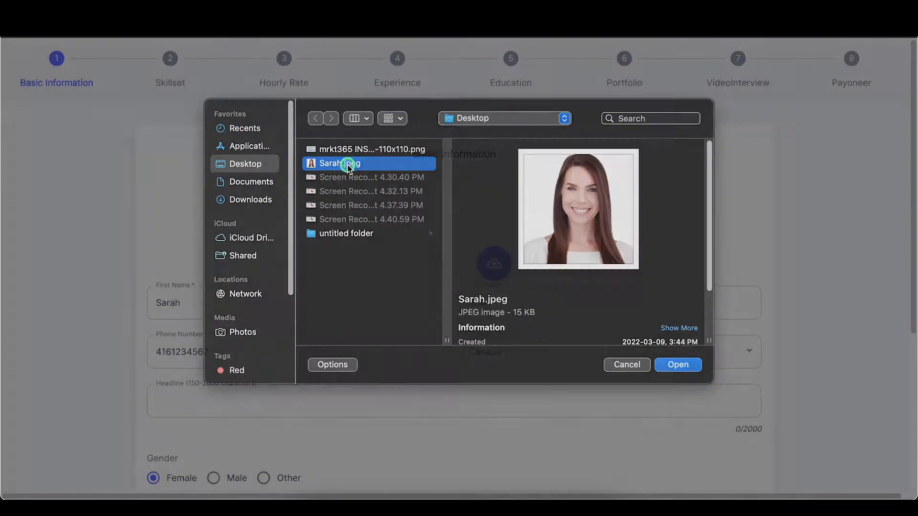
pyautogui.scroll(-1, 552, 268)
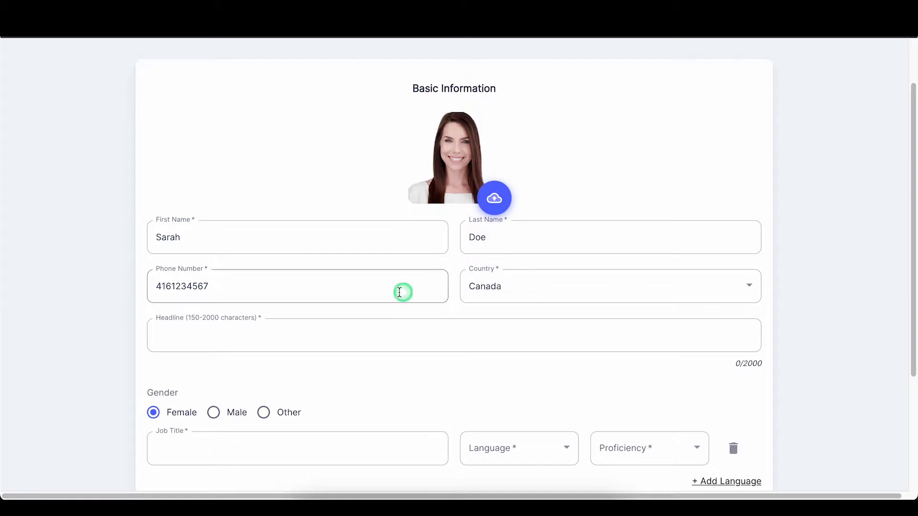
# Step: Write the graphic-designer headline listing Adobe tools, ending with 'Illustrator, Canva and Figma.'
pyautogui.click(349, 336)
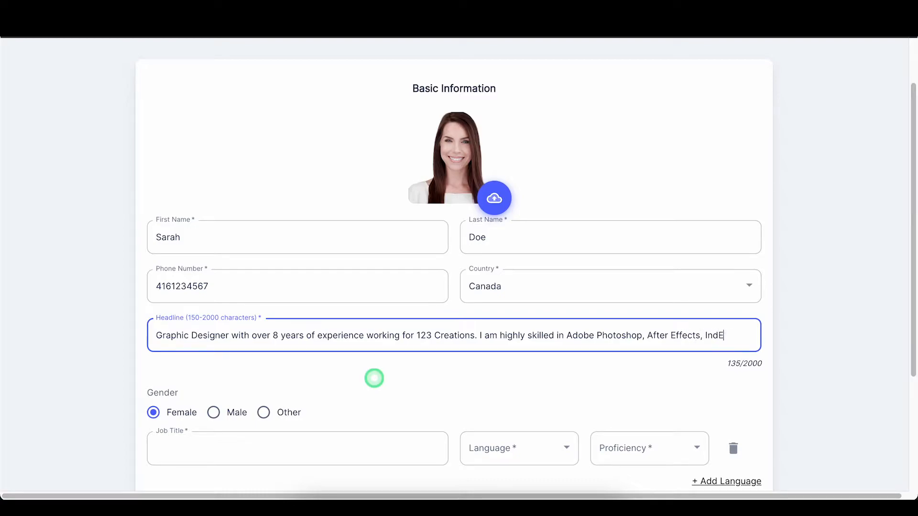
pyautogui.write('llustrator, Canva and Figma.')
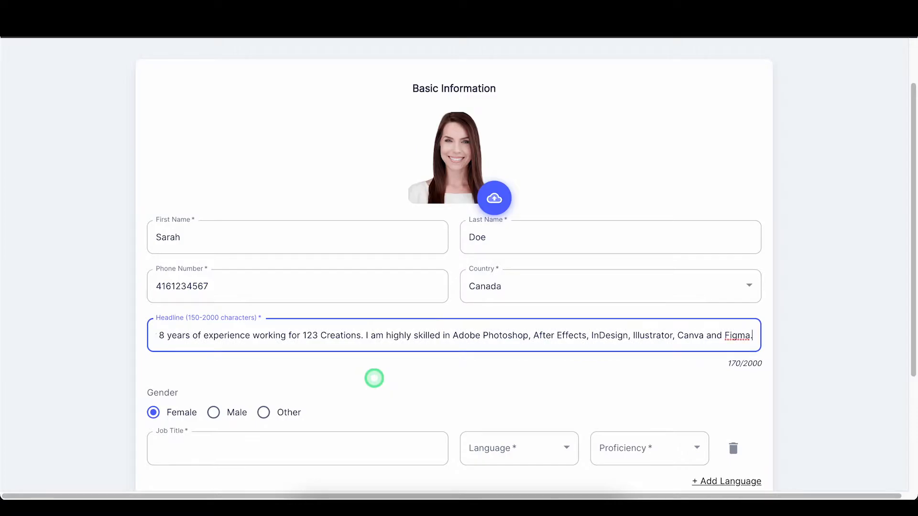
pyautogui.scroll(-4, 375, 378)
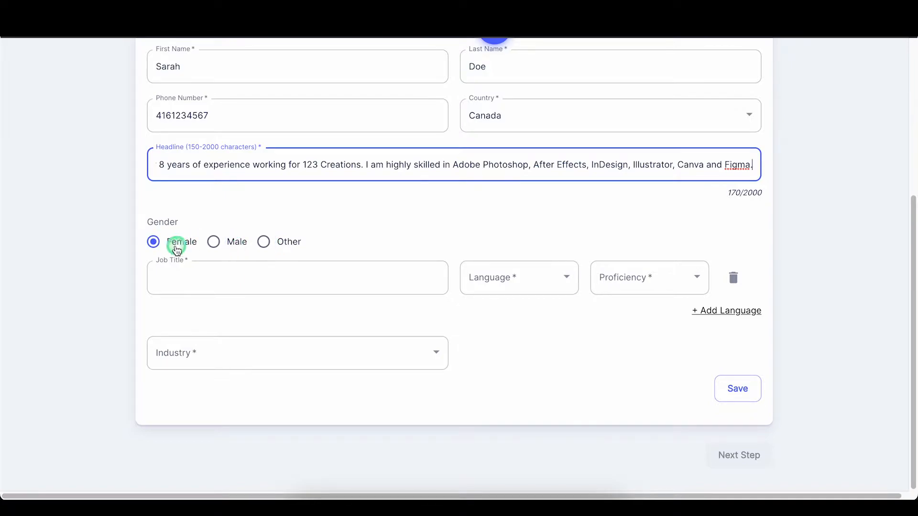
# Step: Enter 'Graphic Designer' as the job title
pyautogui.click(178, 249)
pyautogui.click(317, 277)
pyautogui.write('G')
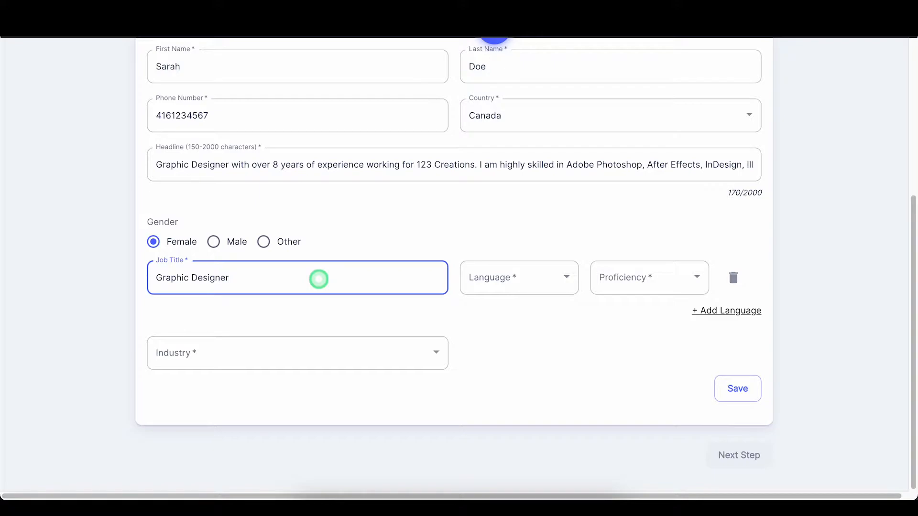
pyautogui.write('raphic Designer')
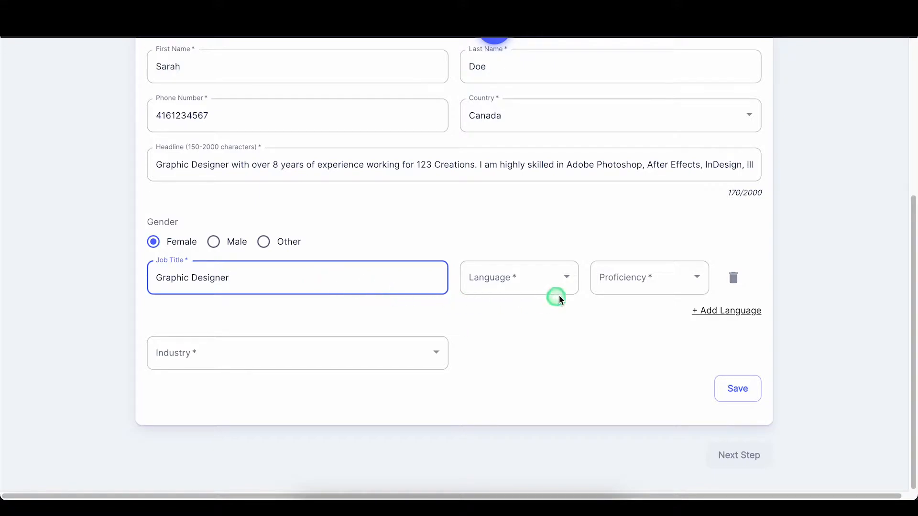
# Step: Add English as the first language at Expert proficiency
pyautogui.click(571, 282)
pyautogui.scroll(-5, 570, 282)
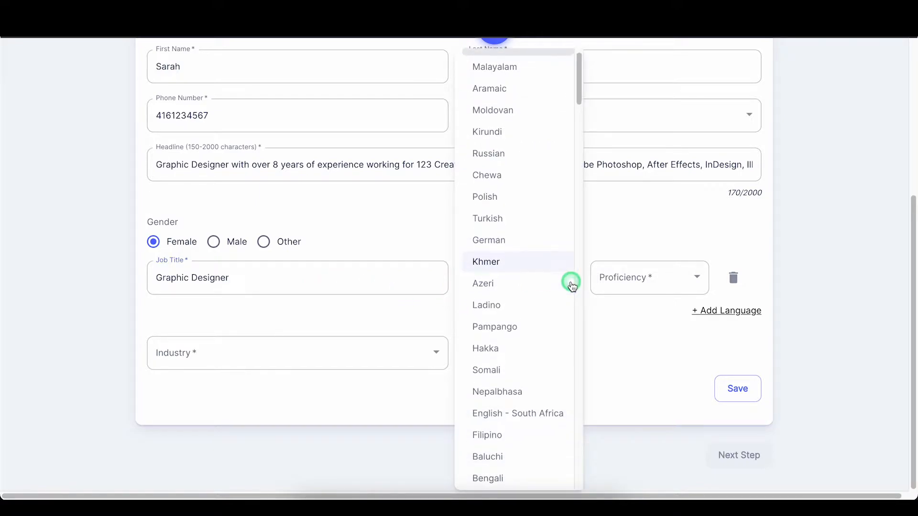
pyautogui.scroll(-10, 559, 288)
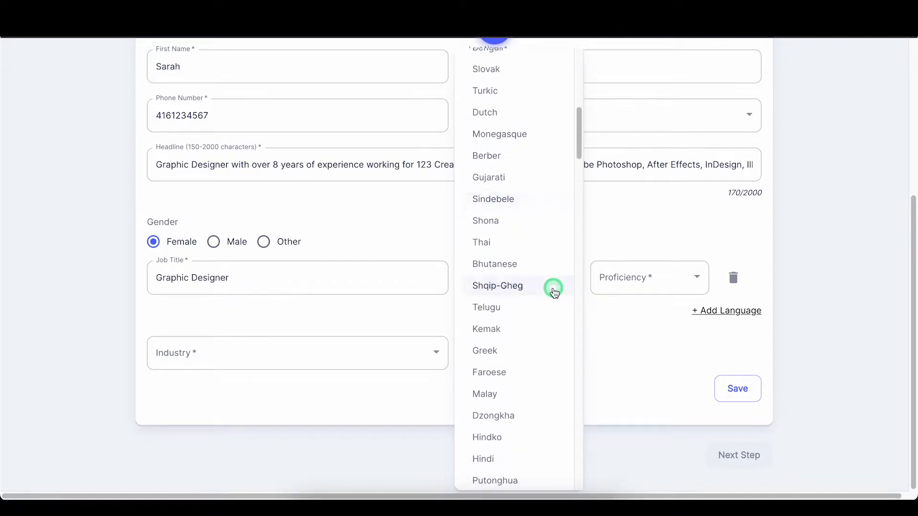
pyautogui.scroll(-10, 549, 297)
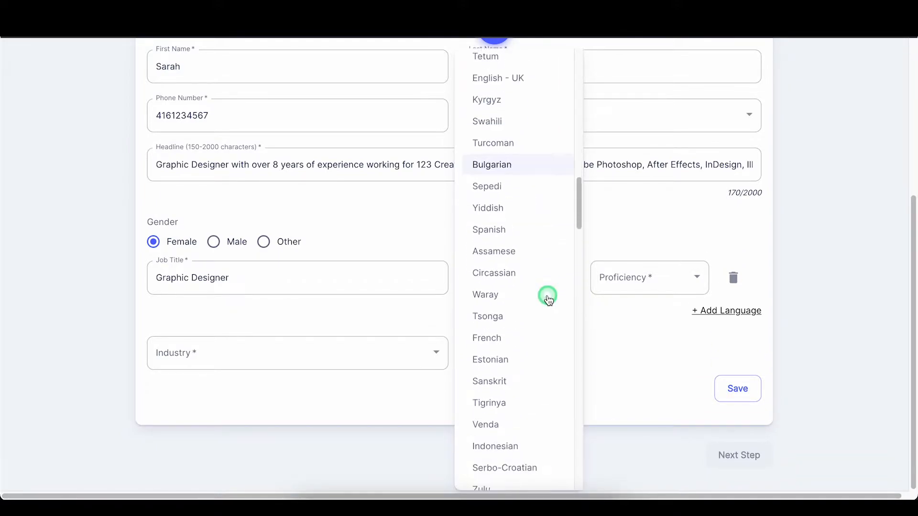
pyautogui.scroll(-10, 547, 301)
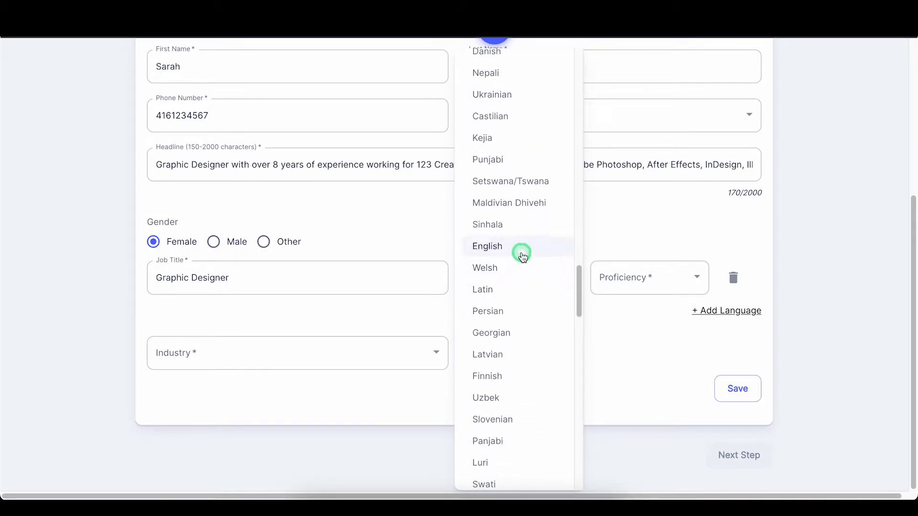
pyautogui.click(522, 249)
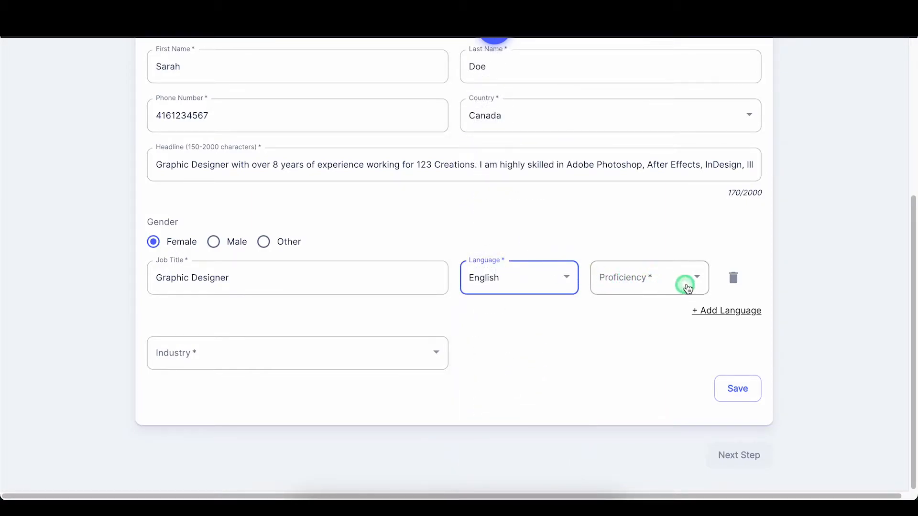
pyautogui.click(696, 281)
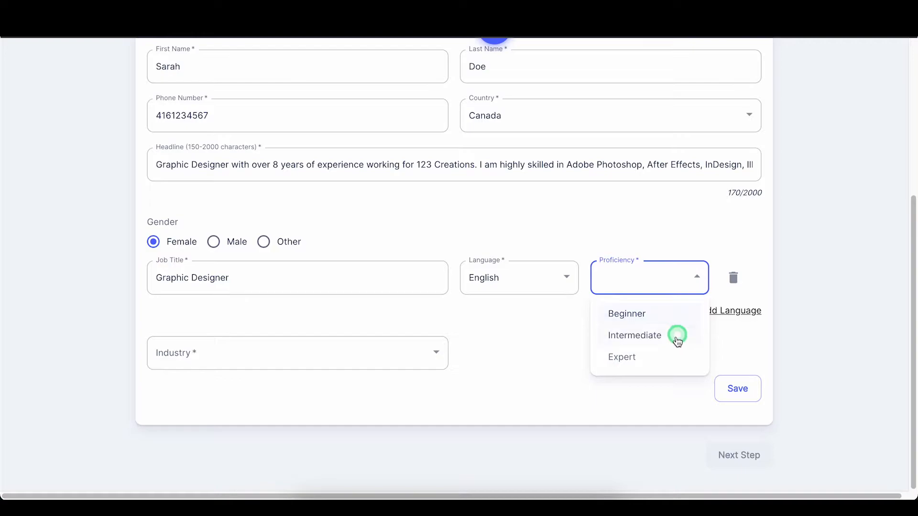
pyautogui.click(664, 357)
# Step: Add French as a second language at Beginner proficiency
pyautogui.click(734, 311)
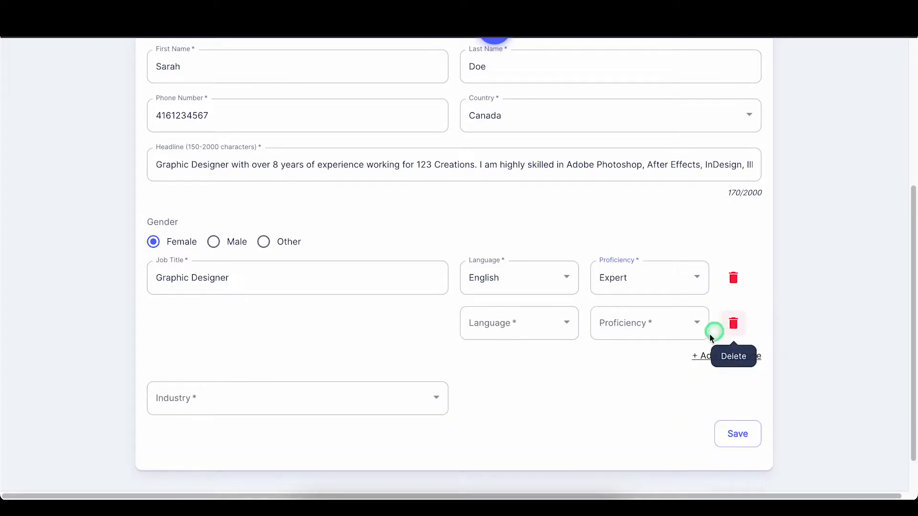
pyautogui.click(553, 336)
pyautogui.scroll(-8, 526, 363)
pyautogui.scroll(-10, 526, 366)
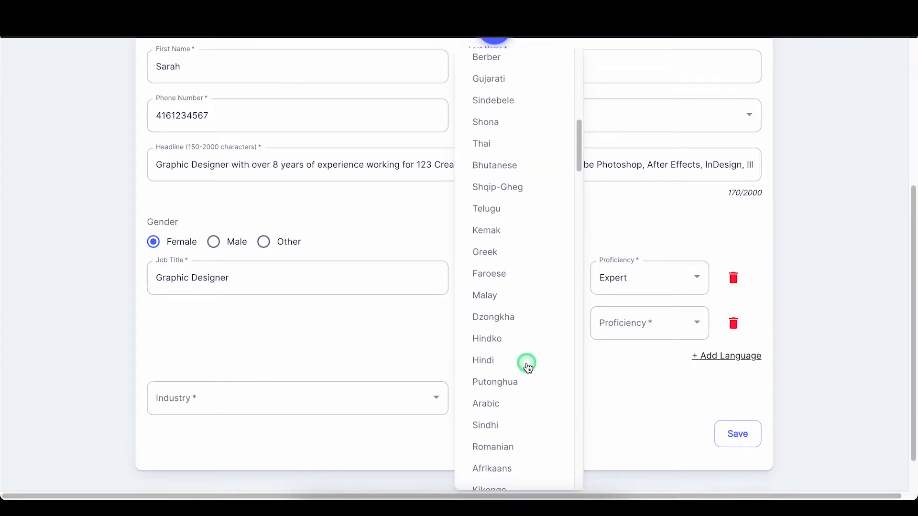
pyautogui.scroll(-4, 532, 369)
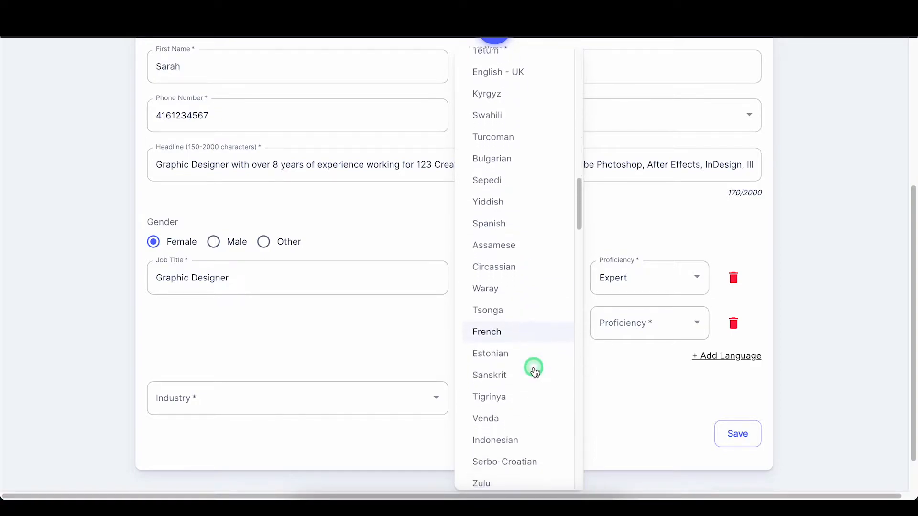
pyautogui.click(516, 322)
pyautogui.click(680, 325)
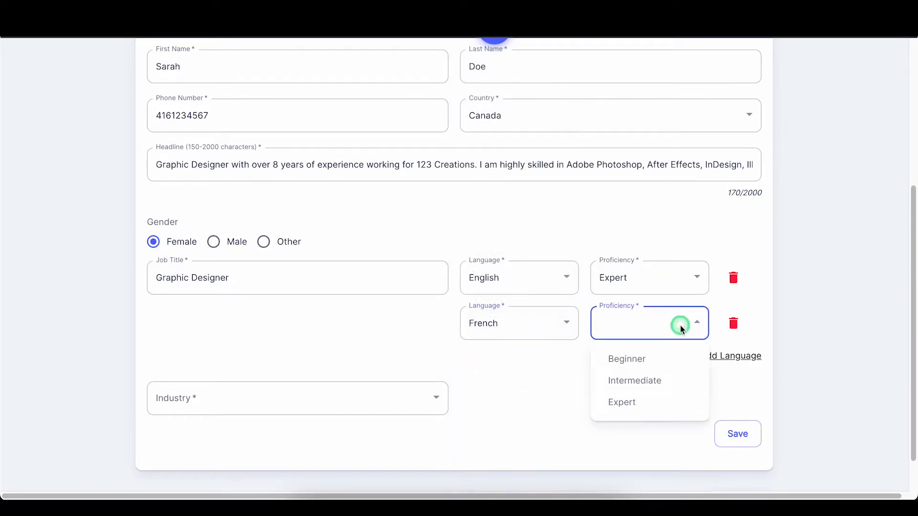
pyautogui.click(676, 357)
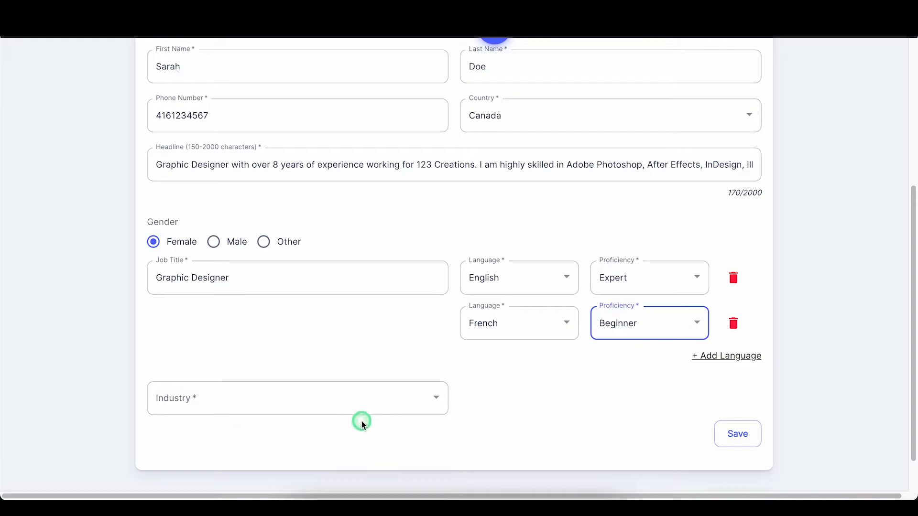
# Step: Choose Graphic Design as the industry and save the basic information
pyautogui.click(369, 402)
pyautogui.scroll(-1, 369, 406)
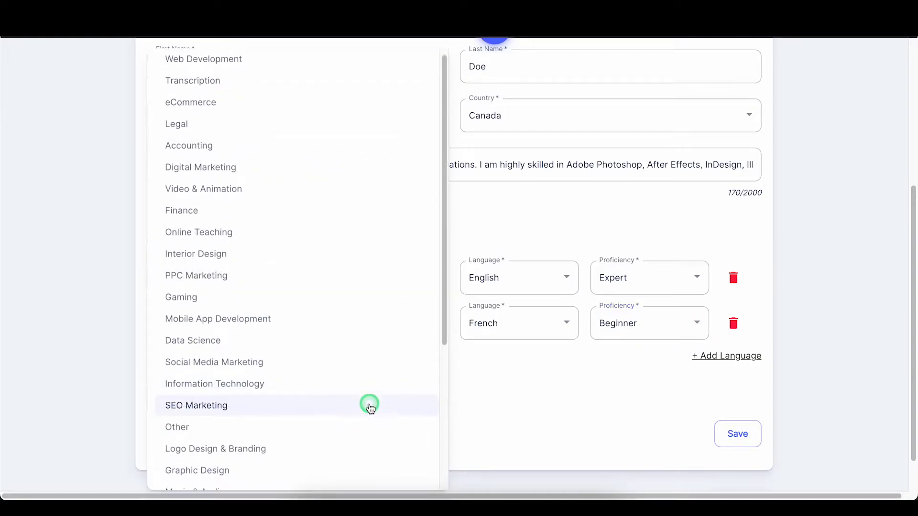
pyautogui.click(336, 467)
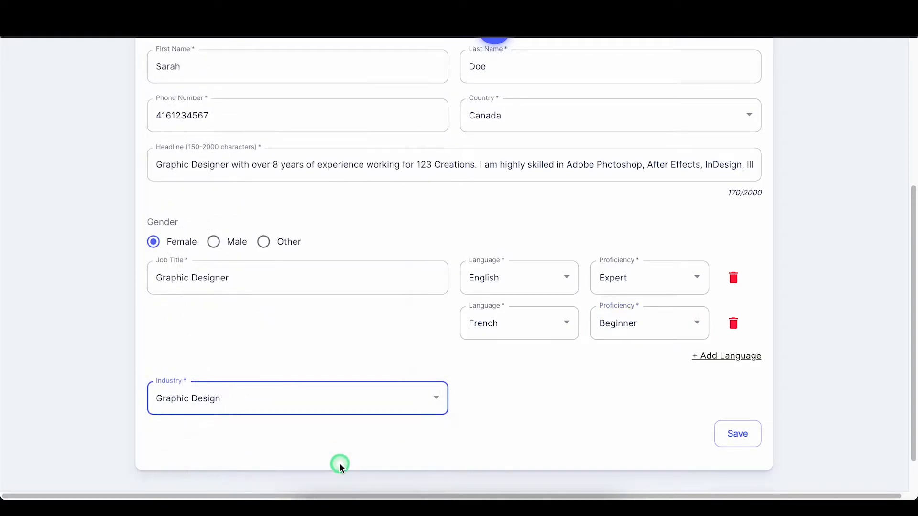
pyautogui.scroll(-1, 702, 427)
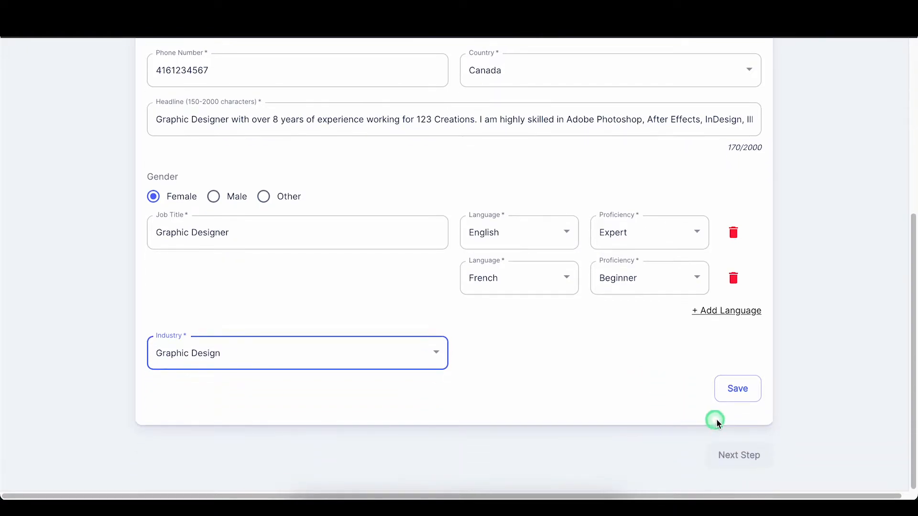
pyautogui.click(747, 404)
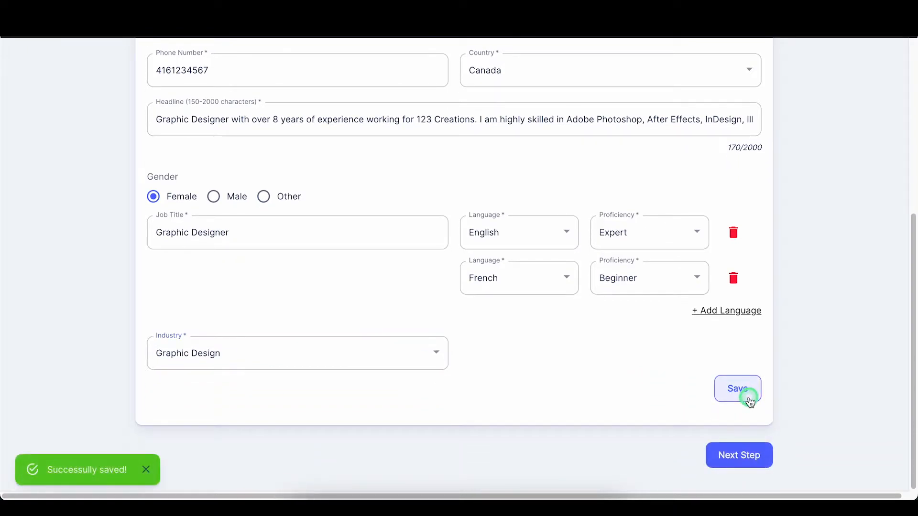
pyautogui.click(729, 463)
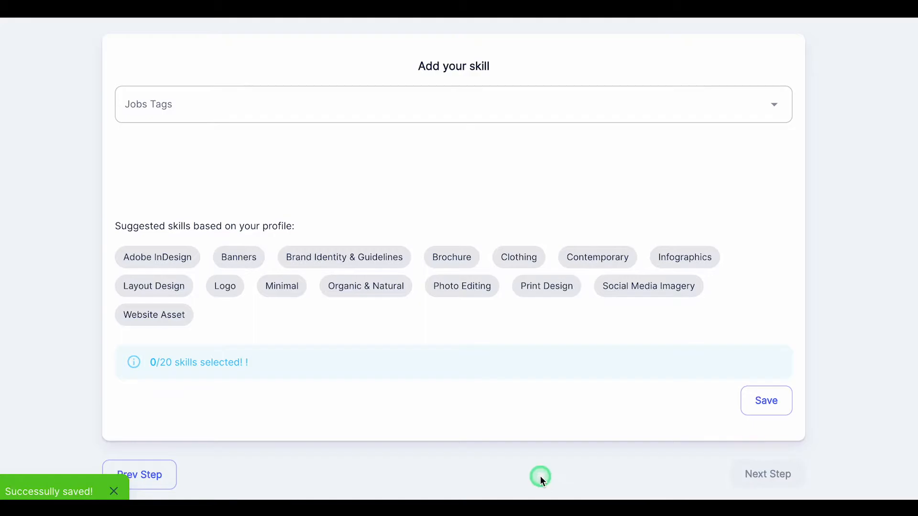
# Step: Search and add Adobe Illustrator, Adobe Photoshop and Adobe After Effects as skills
pyautogui.click(418, 104)
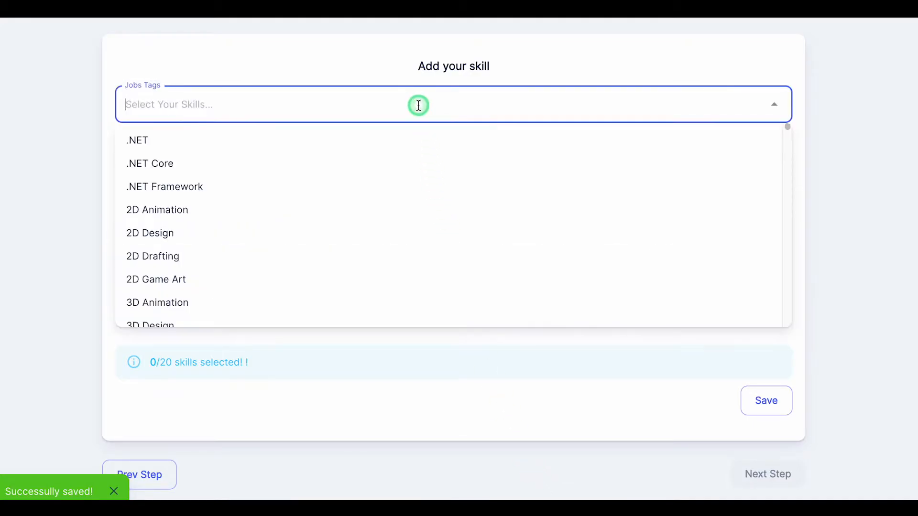
pyautogui.write('Adobe illu')
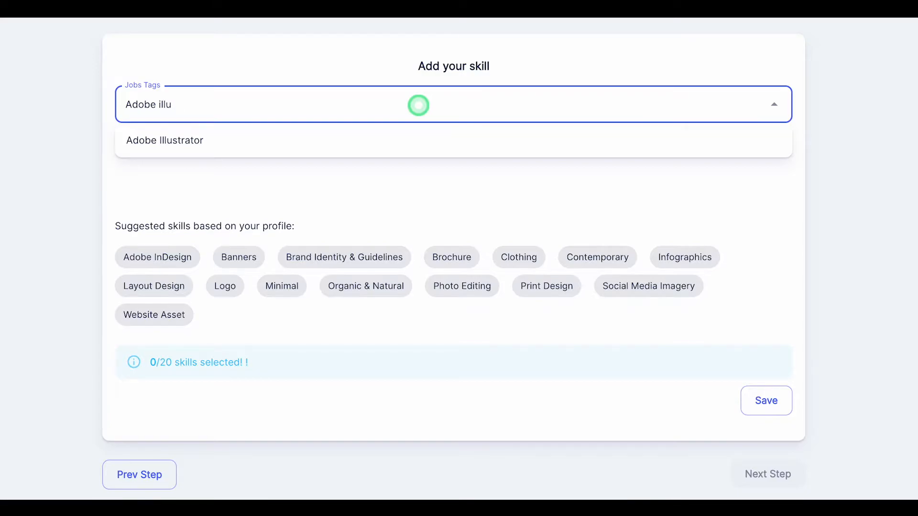
pyautogui.click(405, 137)
pyautogui.click(410, 107)
pyautogui.write('adobe phto')
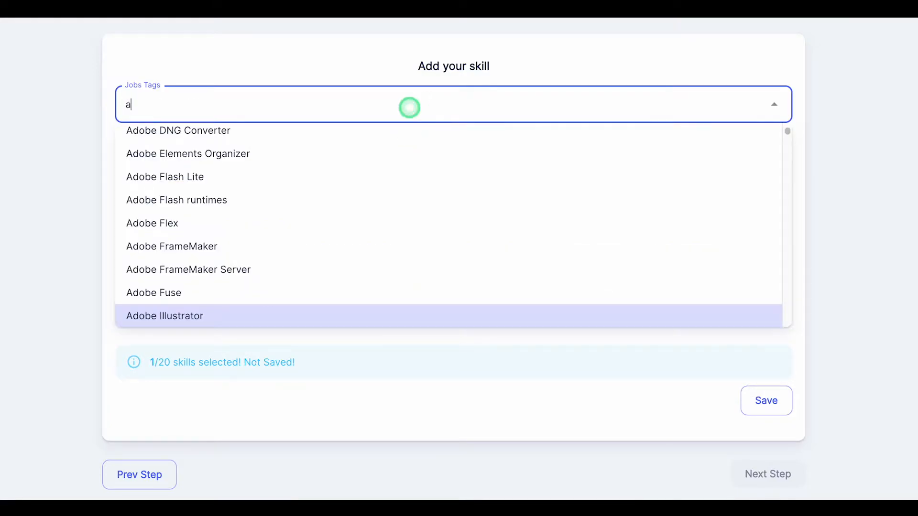
pyautogui.press('BackSpace')
pyautogui.press('BackSpace')
pyautogui.write('oto')
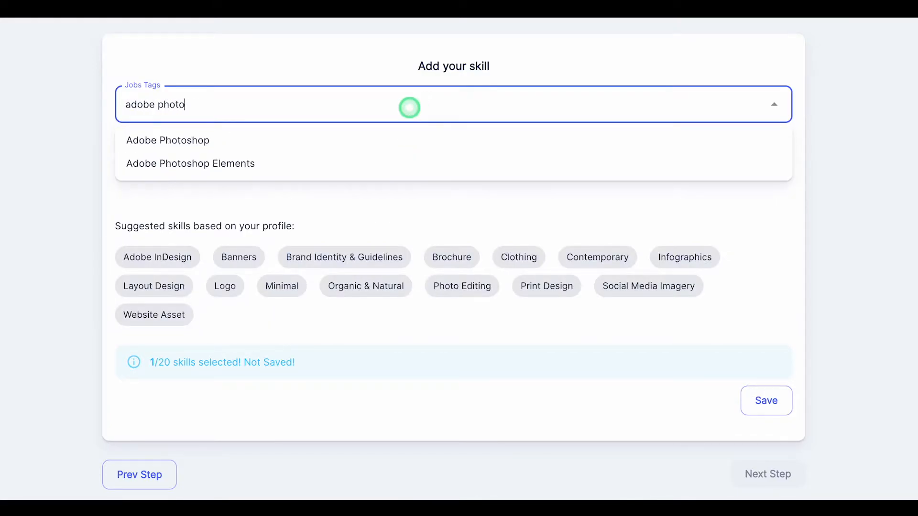
pyautogui.click(360, 140)
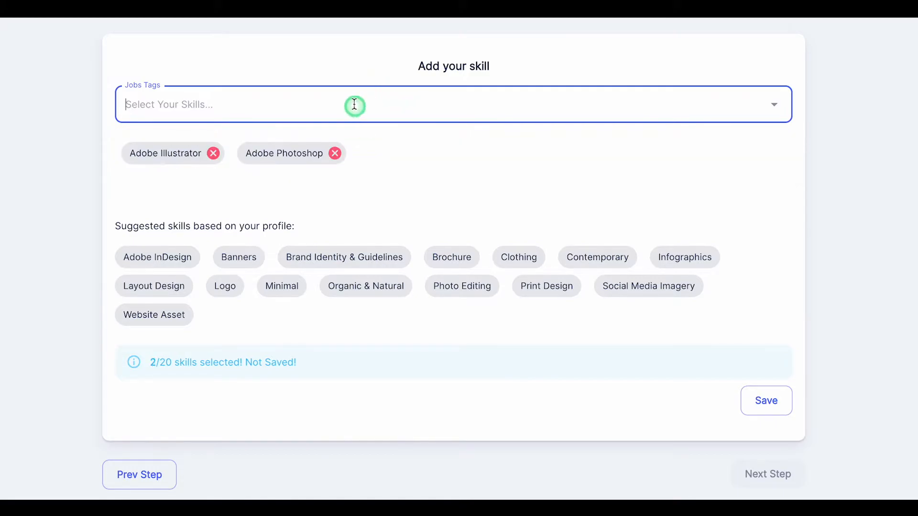
pyautogui.click(352, 98)
pyautogui.write('adobe af')
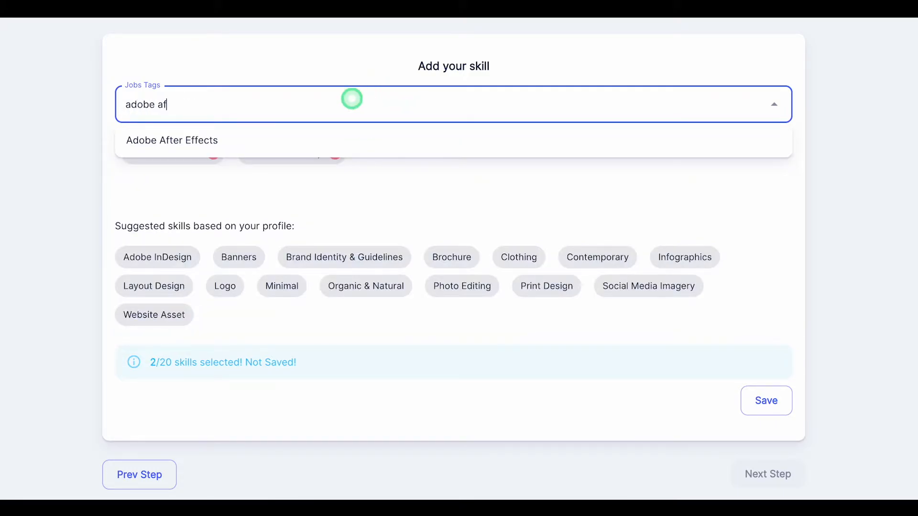
pyautogui.press('Down')
pyautogui.press('Return')
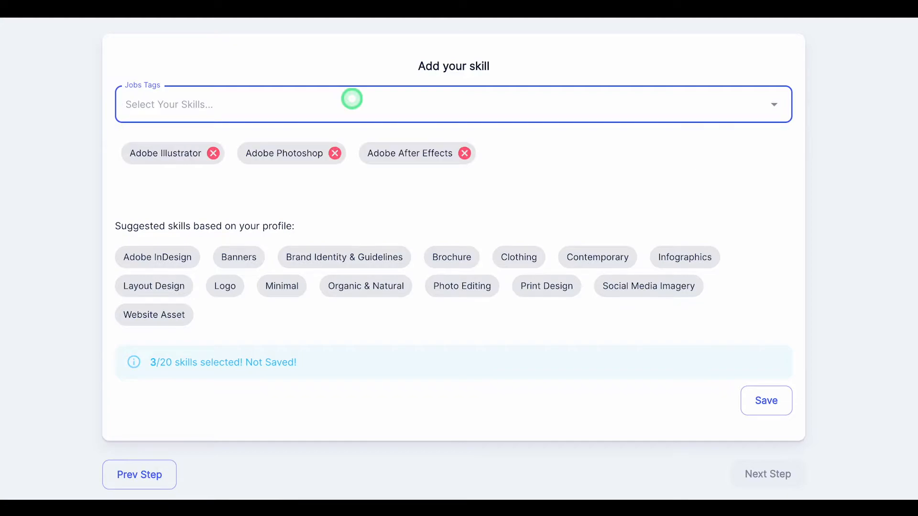
# Step: Add suggested skills Adobe InDesign, Brochure, Photo Editing, Print Design, Social Media Imagery, and save
pyautogui.click(184, 261)
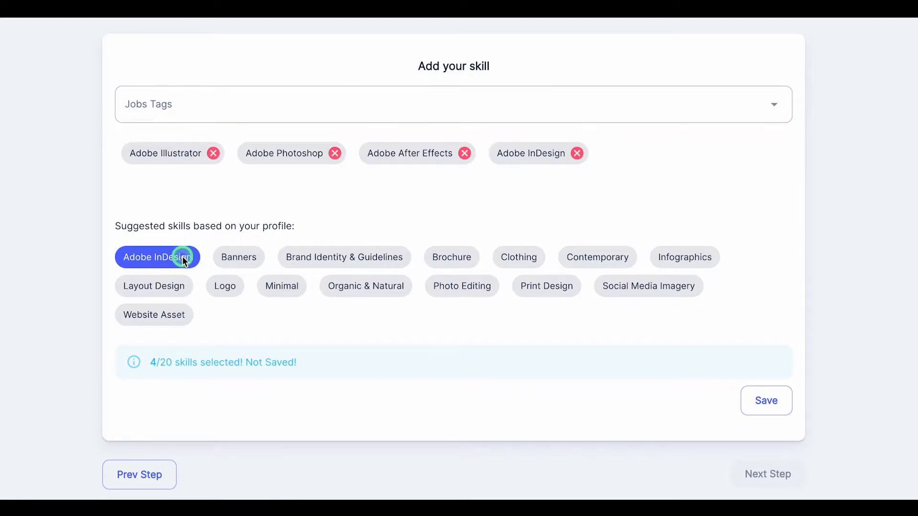
pyautogui.click(462, 268)
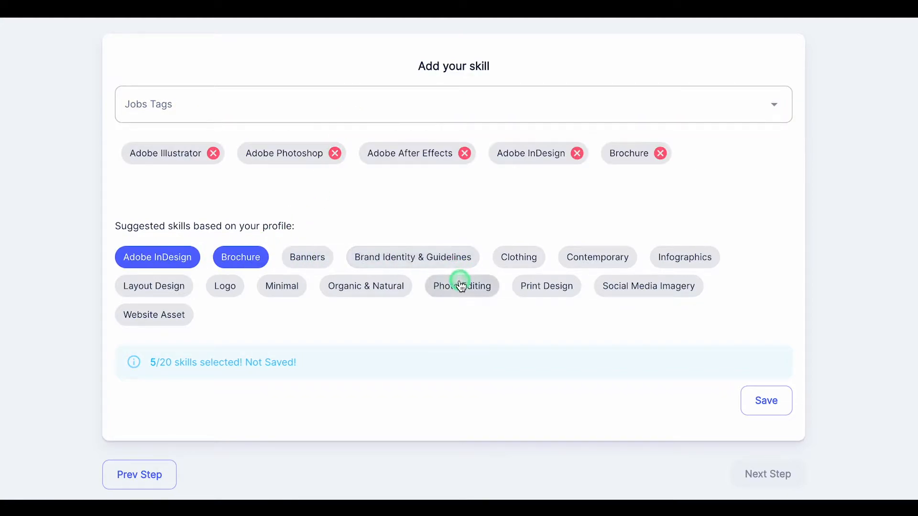
pyautogui.click(460, 285)
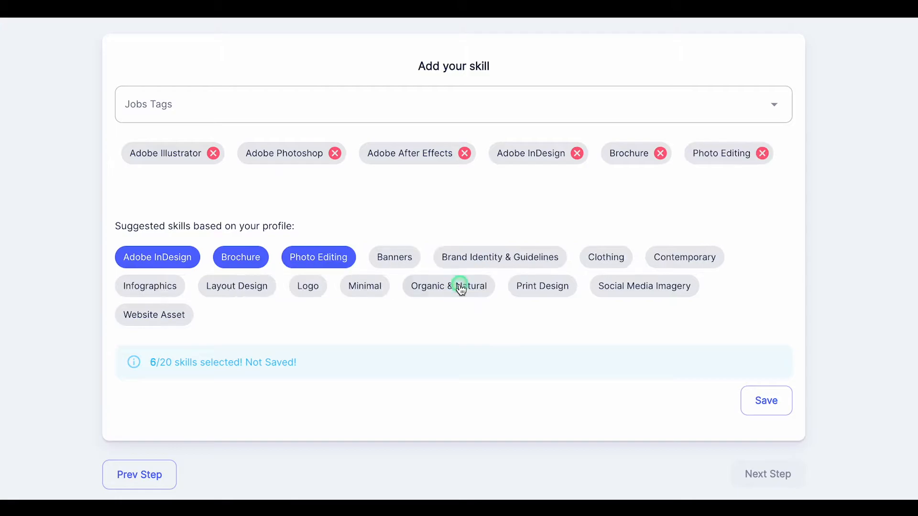
pyautogui.click(571, 287)
pyautogui.click(620, 286)
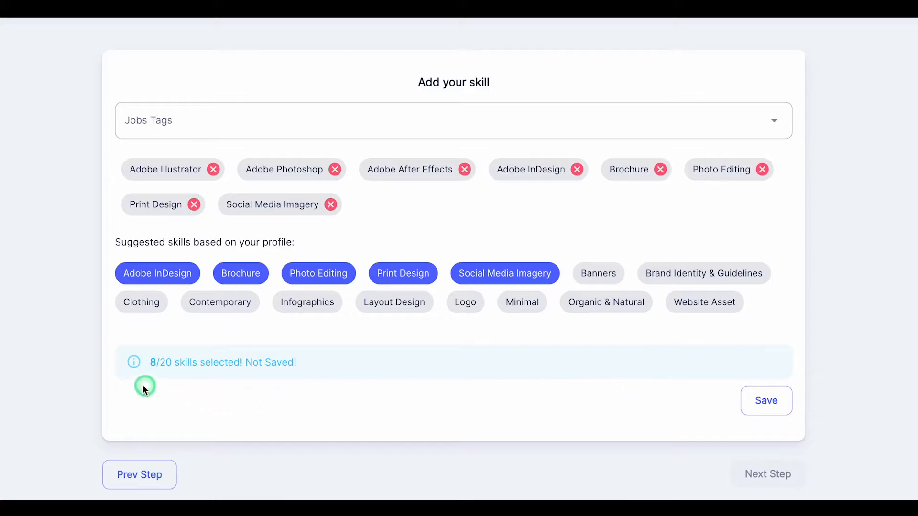
pyautogui.click(744, 401)
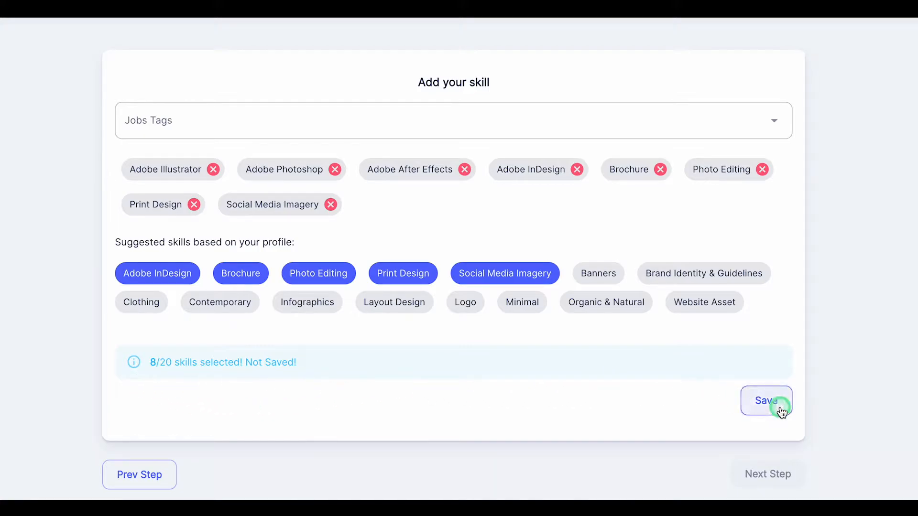
pyautogui.click(780, 488)
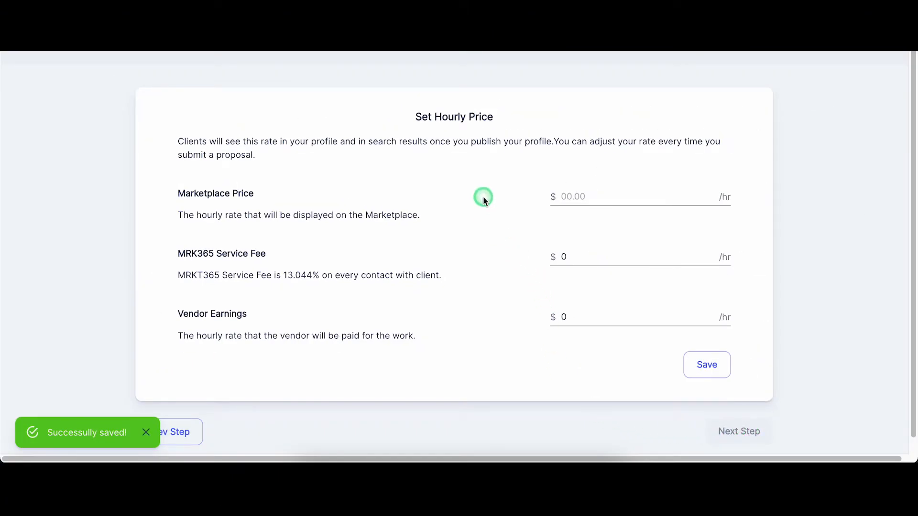
# Step: Enter 15.00 as the marketplace hourly price
pyautogui.click(587, 194)
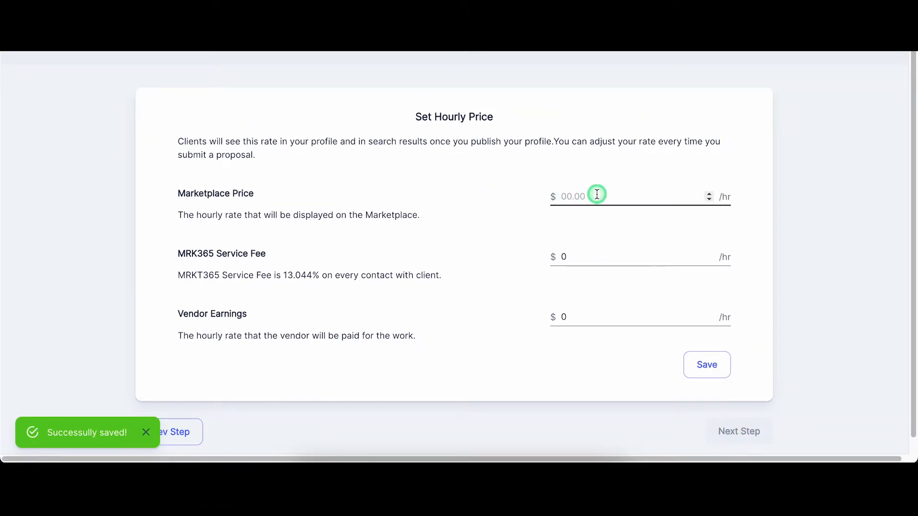
pyautogui.write('15')
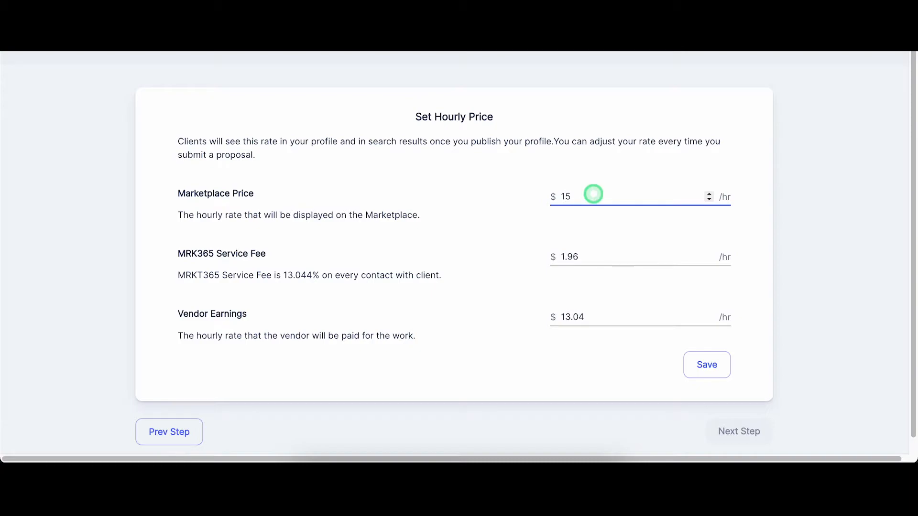
pyautogui.write('.00')
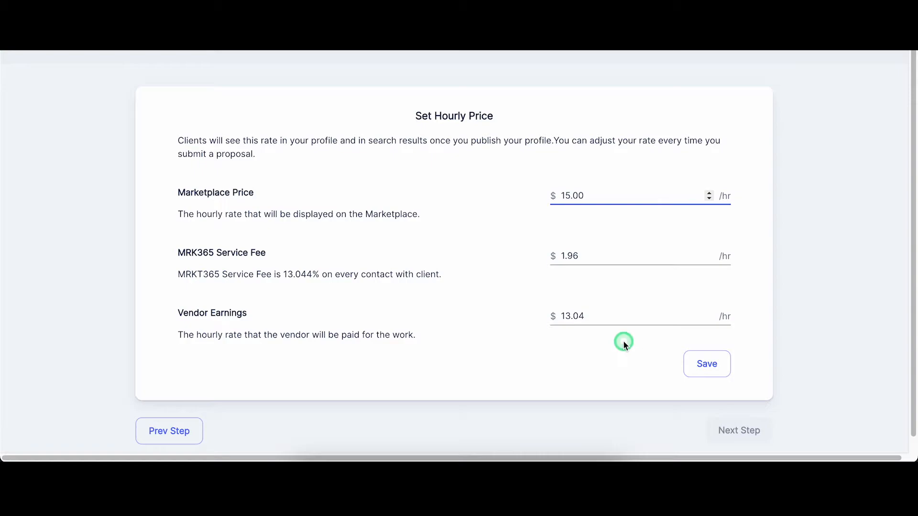
# Step: Retype the marketplace price, correcting stray digits
pyautogui.press('BackSpace')
pyautogui.press('BackSpace')
pyautogui.press('BackSpace')
pyautogui.press('BackSpace')
pyautogui.press('BackSpace')
pyautogui.write('5')
pyautogui.press('BackSpace')
pyautogui.write('5')
pyautogui.press('BackSpace')
pyautogui.write('5.00')
pyautogui.press('Left')
pyautogui.press('BackSpace')
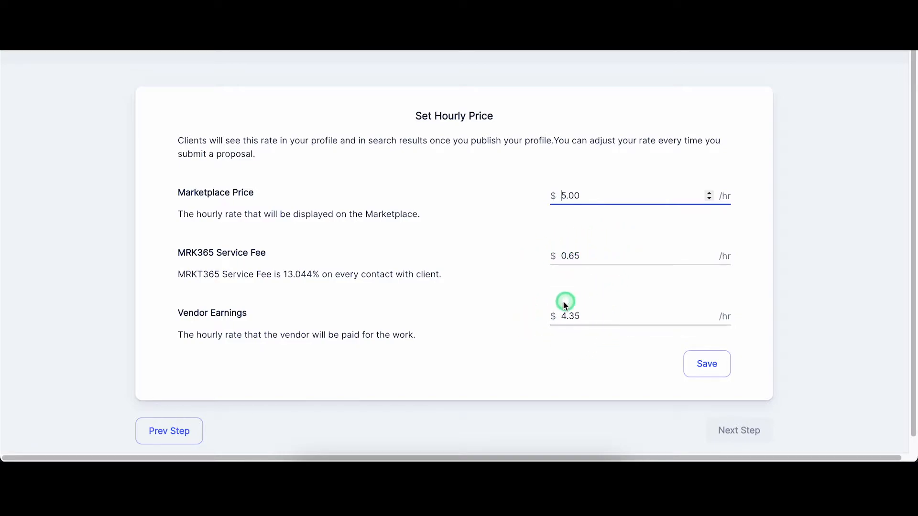
# Step: Re-enter the marketplace price as exactly 15.00 and save the hourly rate
pyautogui.click(598, 196)
pyautogui.press('BackSpace')
pyautogui.press('BackSpace')
pyautogui.press('BackSpace')
pyautogui.press('BackSpace')
pyautogui.write('15')
pyautogui.press('BackSpace')
pyautogui.write('5.00')
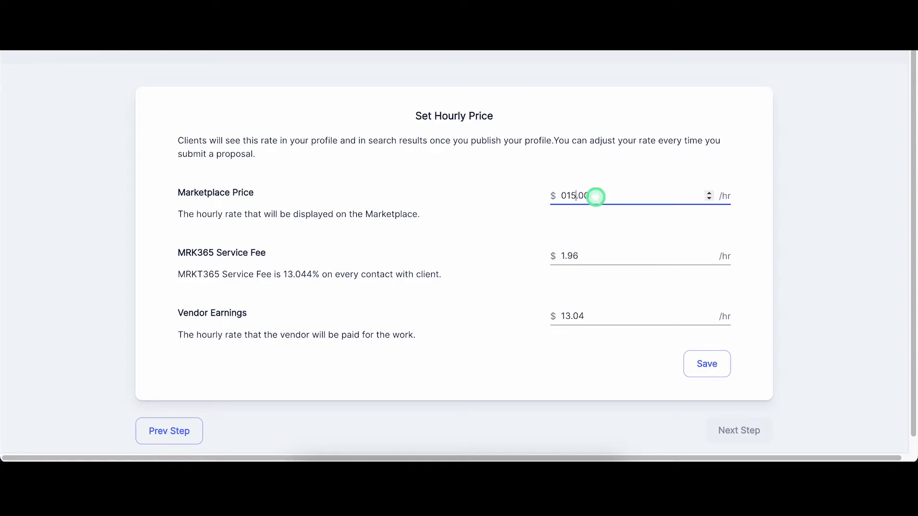
pyautogui.press('Left')
pyautogui.press('BackSpace')
pyautogui.click(726, 369)
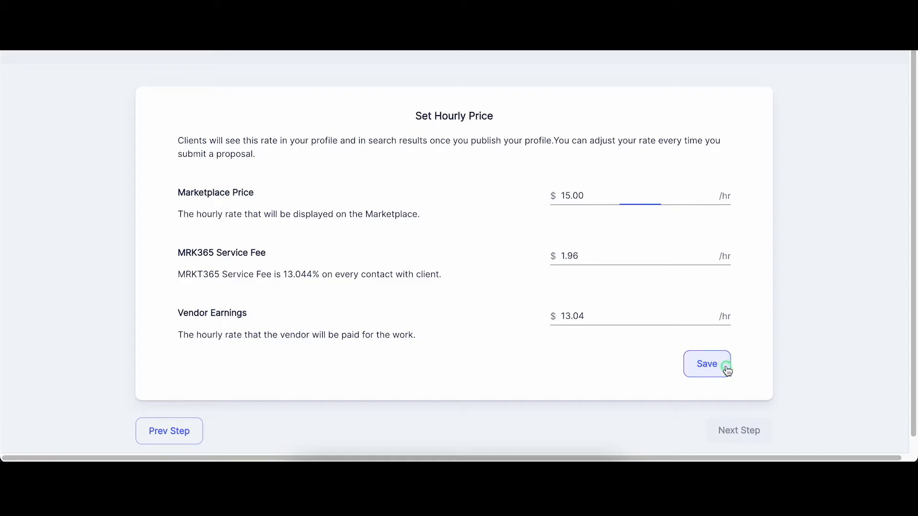
pyautogui.click(750, 430)
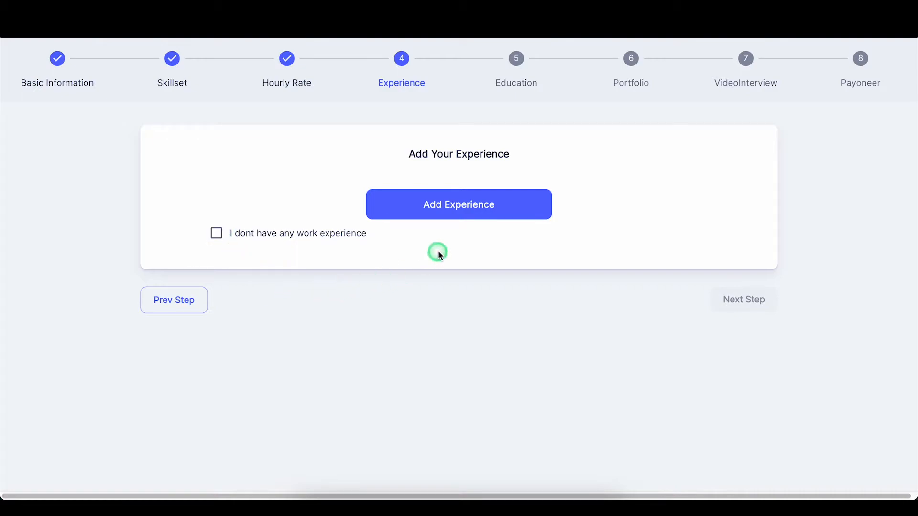
# Step: Enter a Full-Time Graphic Designer role at 123 Creations in Toronto, Canada
pyautogui.click(460, 212)
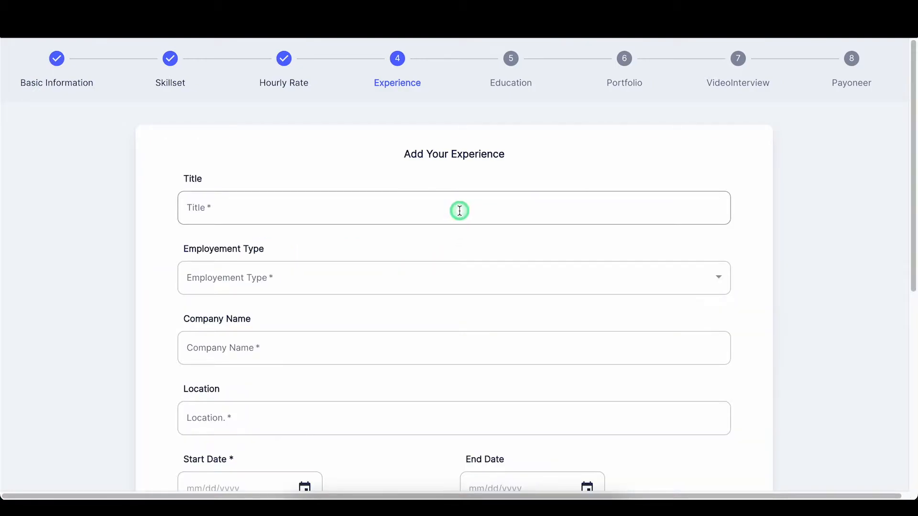
pyautogui.click(460, 210)
pyautogui.write('Gra')
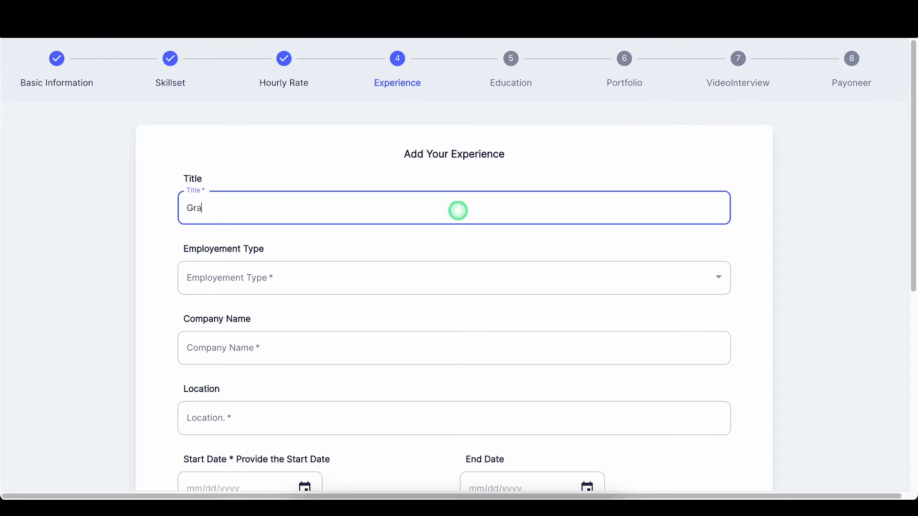
pyautogui.write('phic Designer')
pyautogui.scroll(-2, 449, 209)
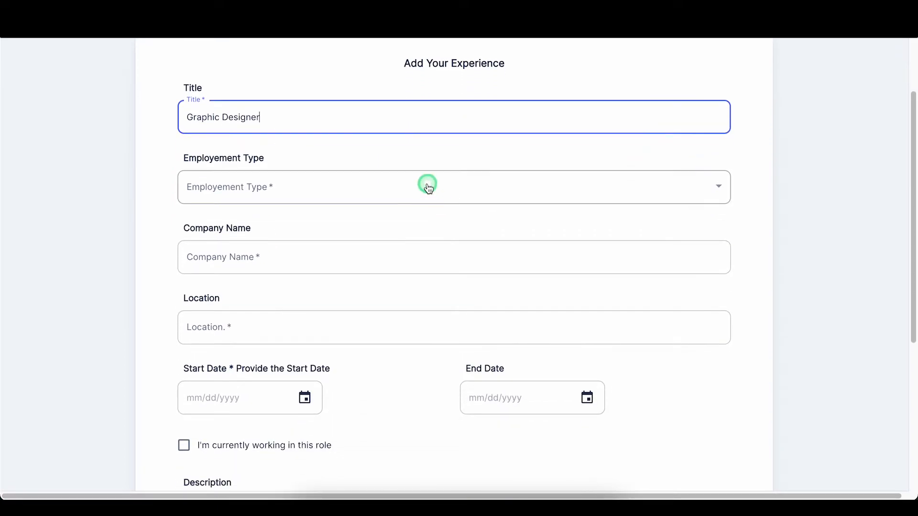
pyautogui.click(429, 187)
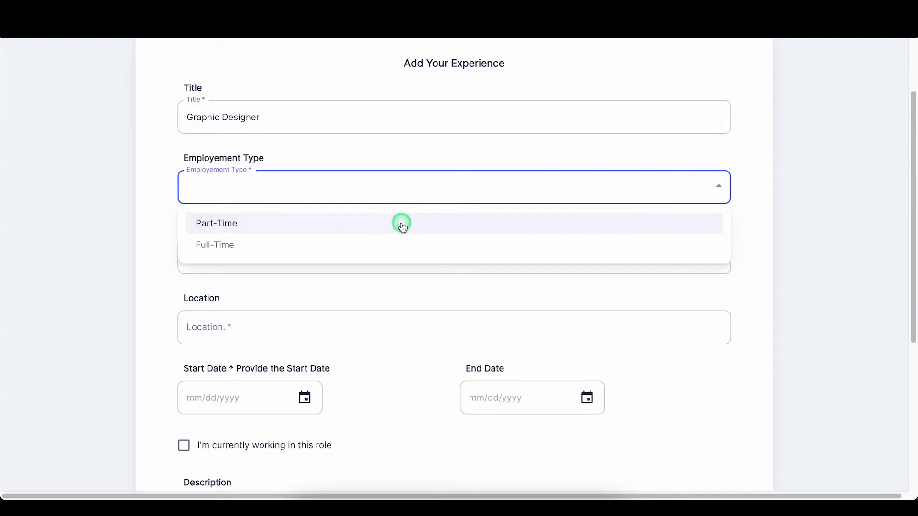
pyautogui.click(394, 250)
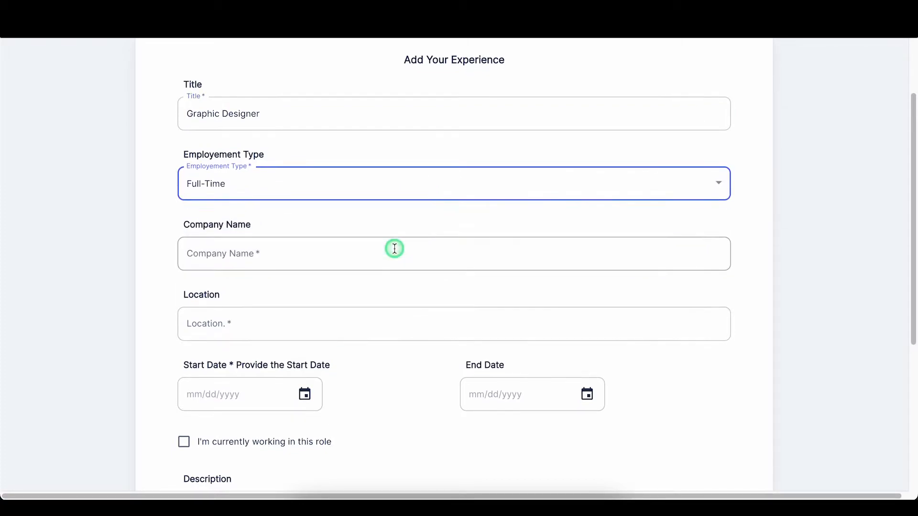
pyautogui.scroll(-1, 393, 248)
pyautogui.click(380, 212)
pyautogui.write('123 ')
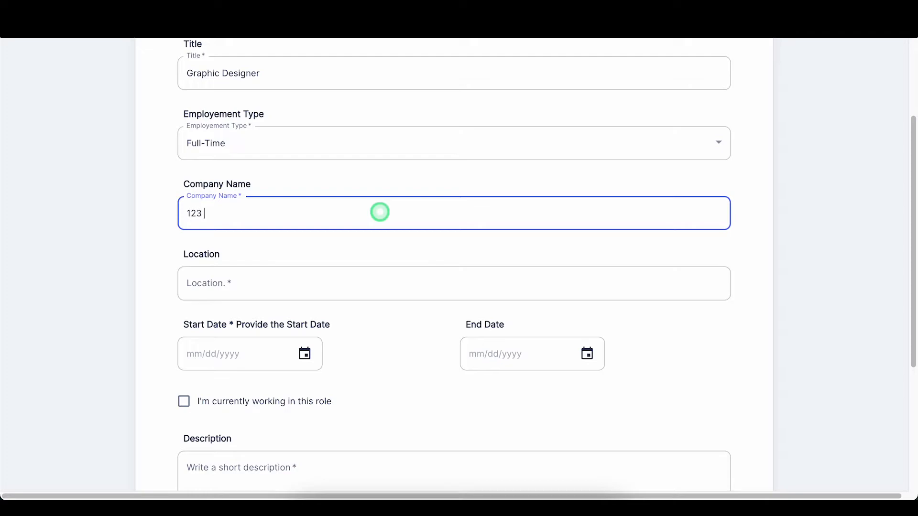
pyautogui.write('Creations')
pyautogui.scroll(-2, 359, 206)
pyautogui.click(344, 178)
pyautogui.write('Toronto, Canada')
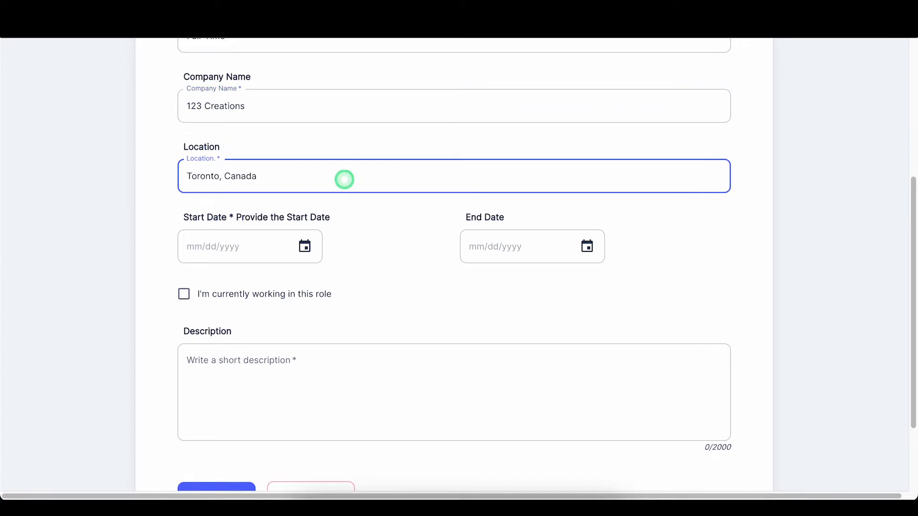
# Step: Set the start date to 02/05/2018 and mark the role as currently held
pyautogui.scroll(-1, 331, 224)
pyautogui.click(305, 228)
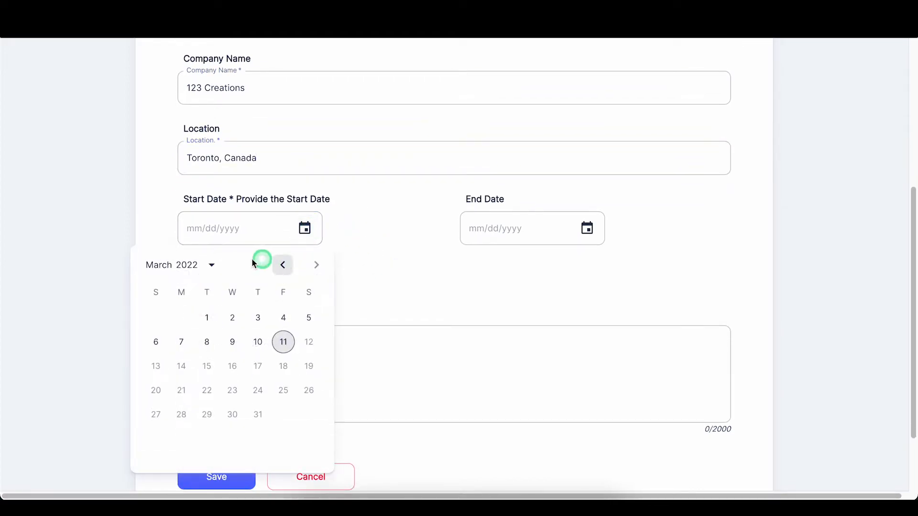
pyautogui.click(211, 265)
pyautogui.click(257, 421)
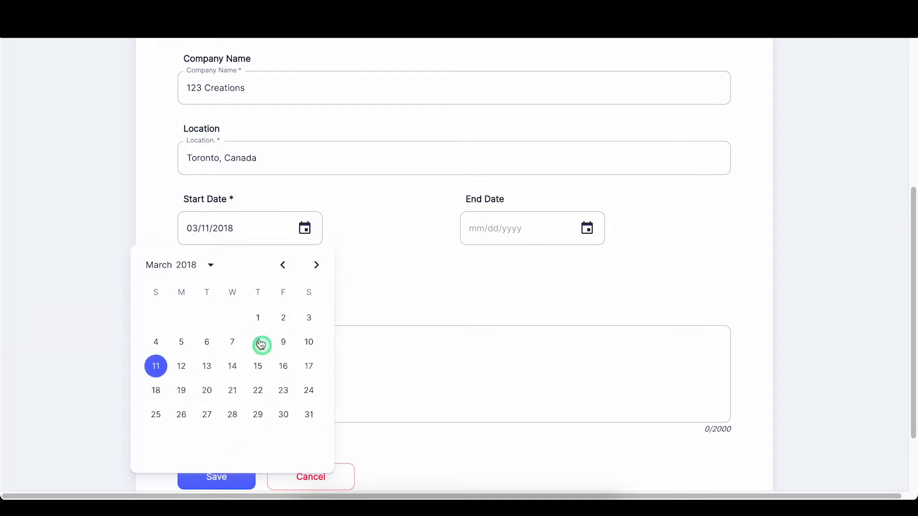
pyautogui.click(283, 265)
pyautogui.click(193, 351)
pyautogui.click(590, 239)
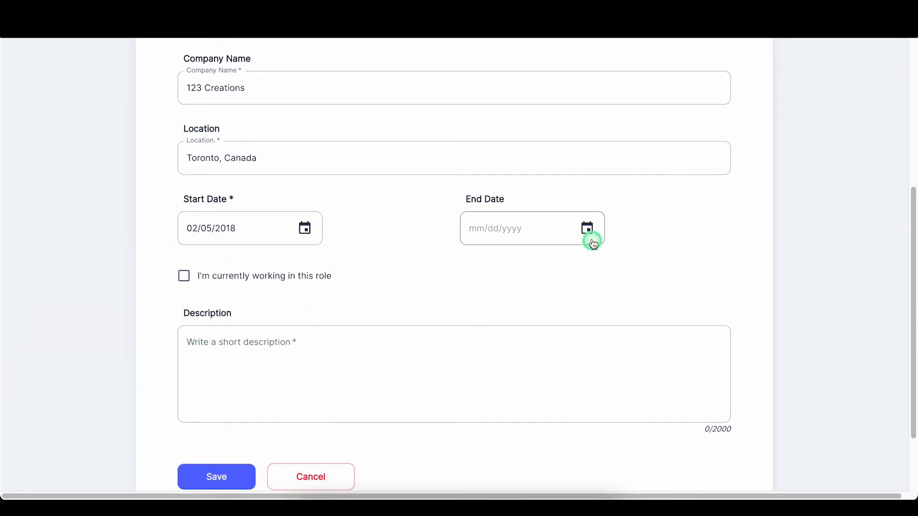
pyautogui.click(188, 278)
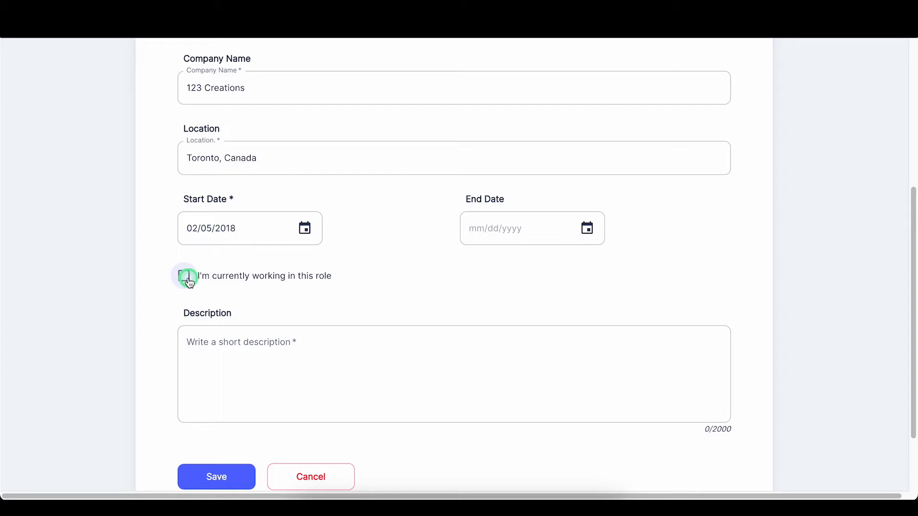
pyautogui.click(186, 277)
# Step: Write the two-bullet description of design work and workshops, then save the experience
pyautogui.click(274, 348)
pyautogui.scroll(-2, 281, 258)
pyautogui.write('- ')
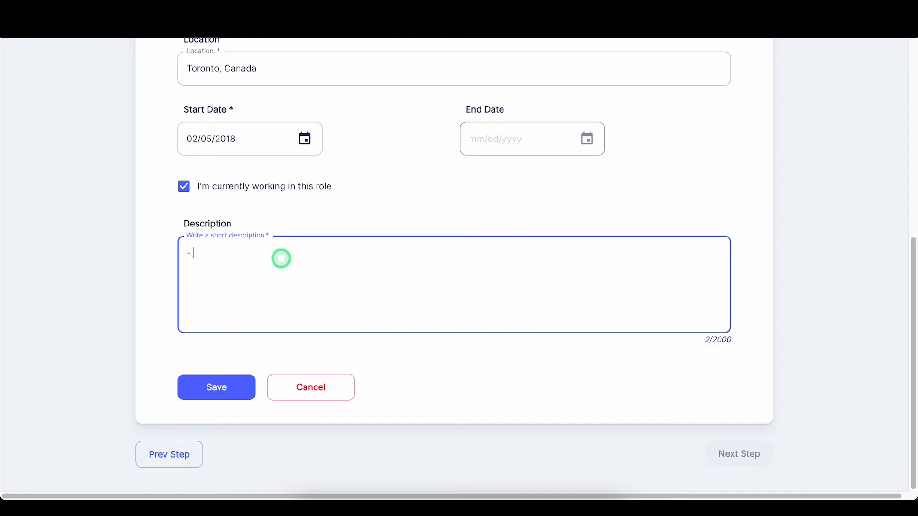
pyautogui.write('Designed over 50 web pages, brochures, logos, signs ad')
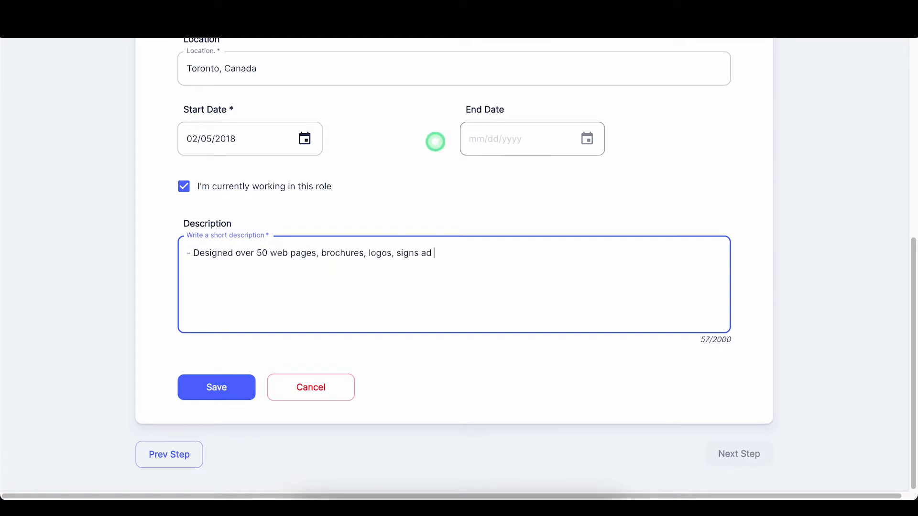
pyautogui.press('BackSpace')
pyautogui.press('BackSpace')
pyautogui.write('nd other communication materials.')
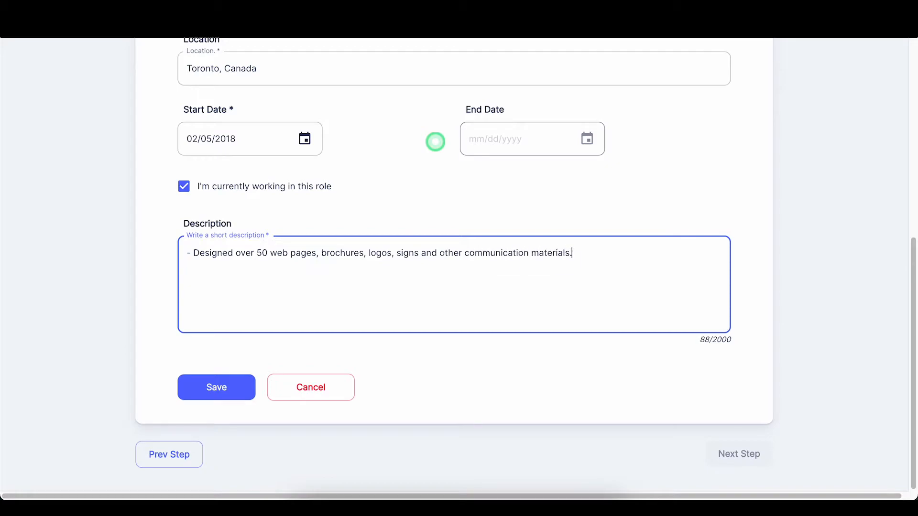
pyautogui.write(' - Created these materials by h')
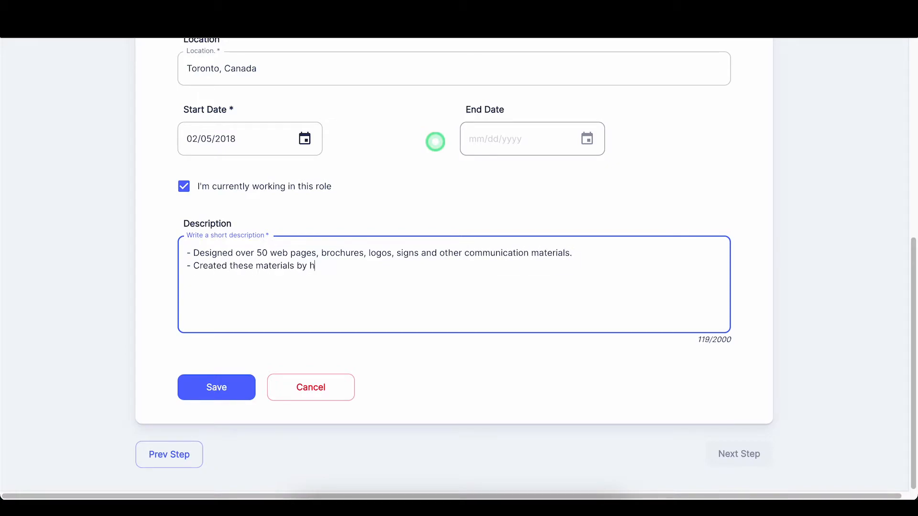
pyautogui.write('and and by using technology in')
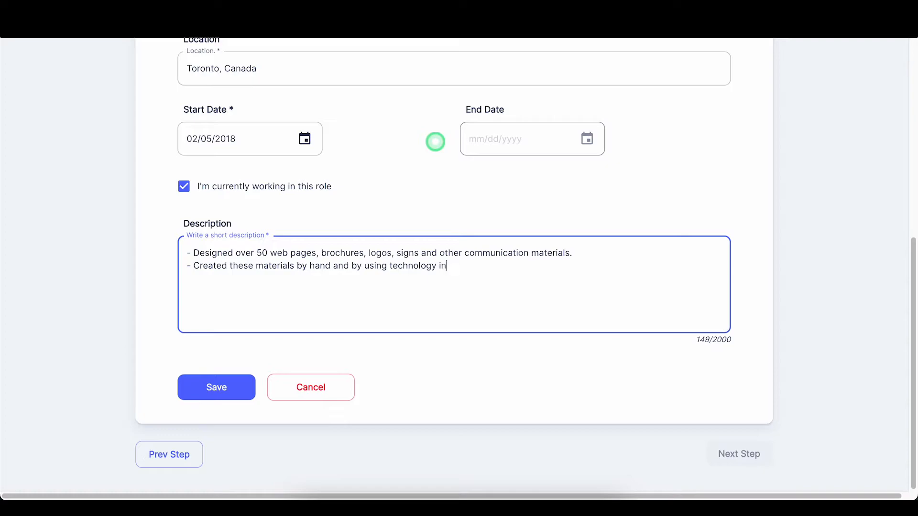
pyautogui.write('cluding computer programs such as Adobe Photo')
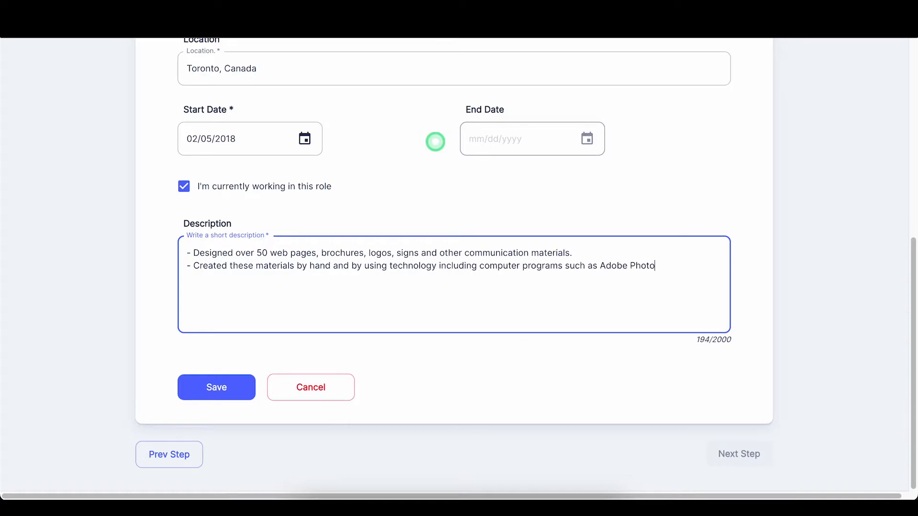
pyautogui.write('shop, Illustrator, InDesign. ')
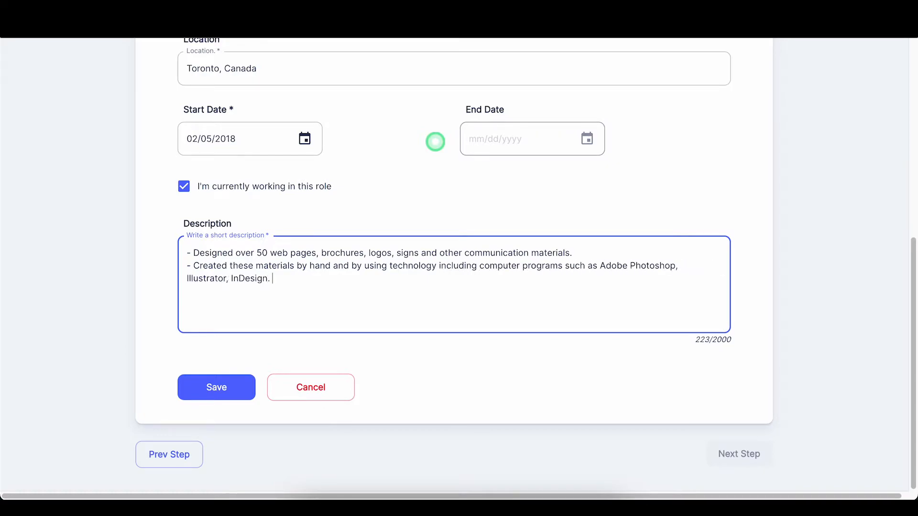
pyautogui.write('Along with Canva and Figma. ')
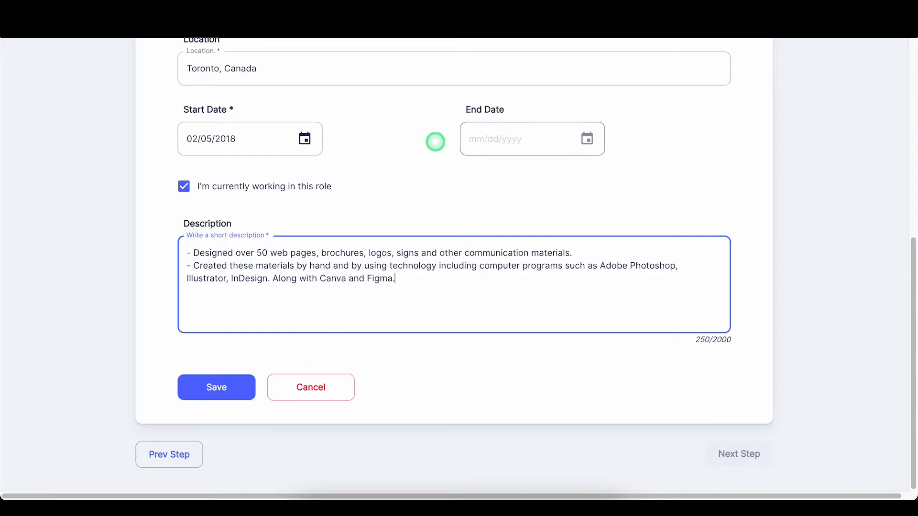
pyautogui.write('- Met with customers ')
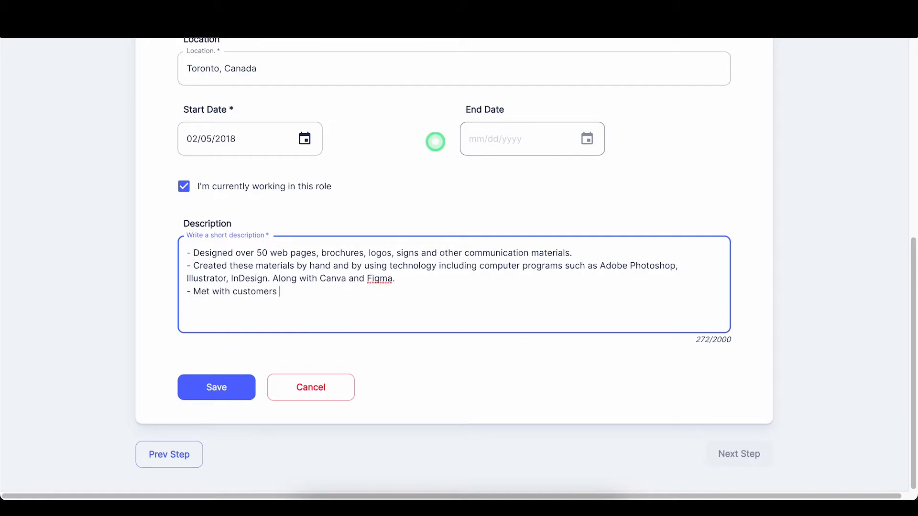
pyautogui.write('to gain an understanding of w')
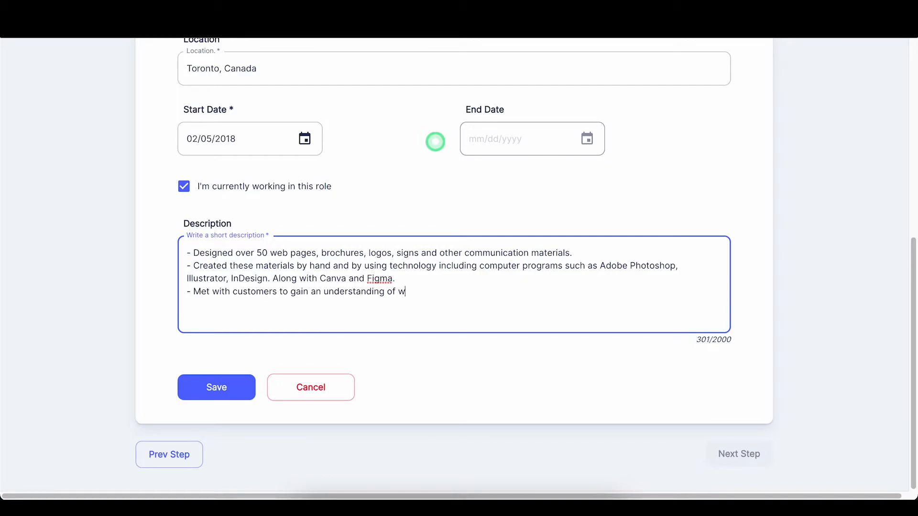
pyautogui.write('hat they wanted their proposed vision to look like.')
pyautogui.press('Return')
pyautogui.write('- Maintained technic')
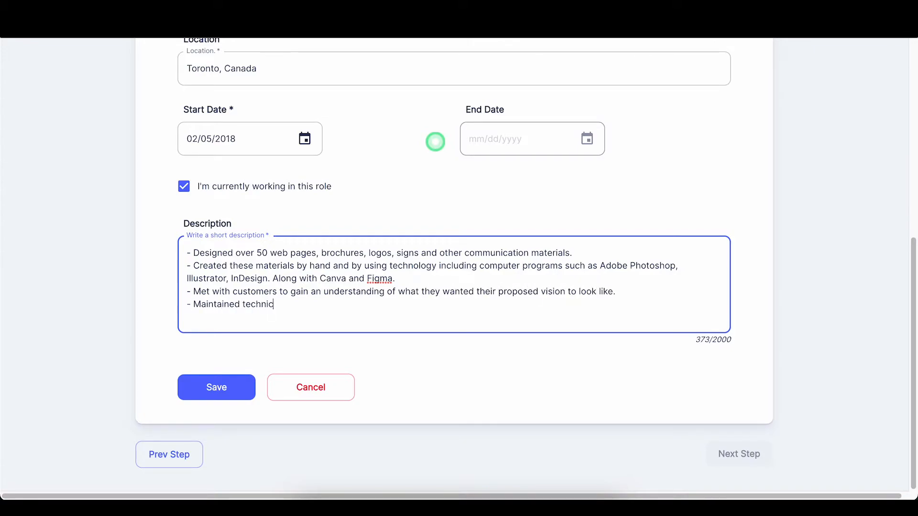
pyautogui.write('al knowledge by attending design')
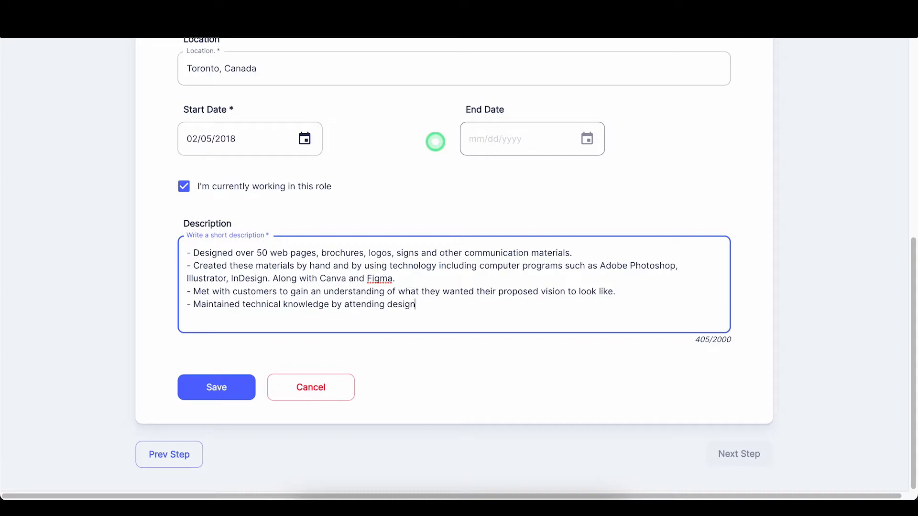
pyautogui.write(' workshops and reviewing professio')
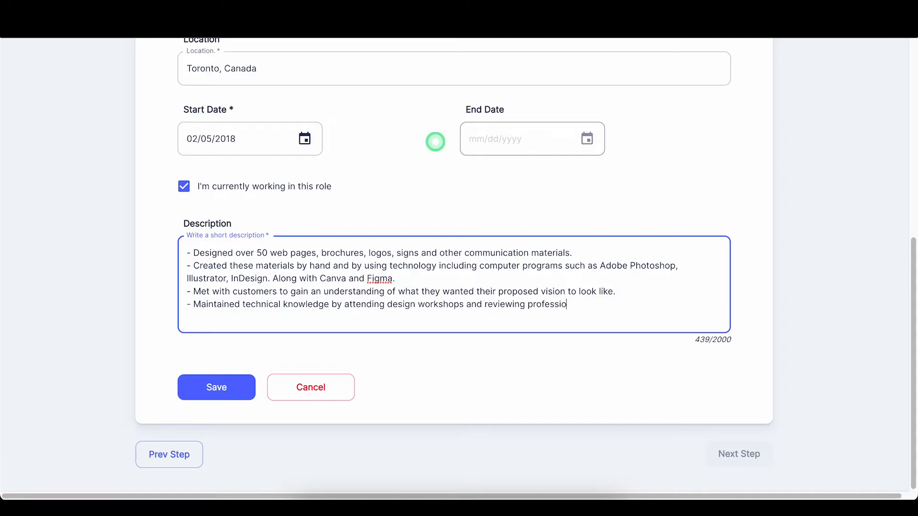
pyautogui.write('nal publications.')
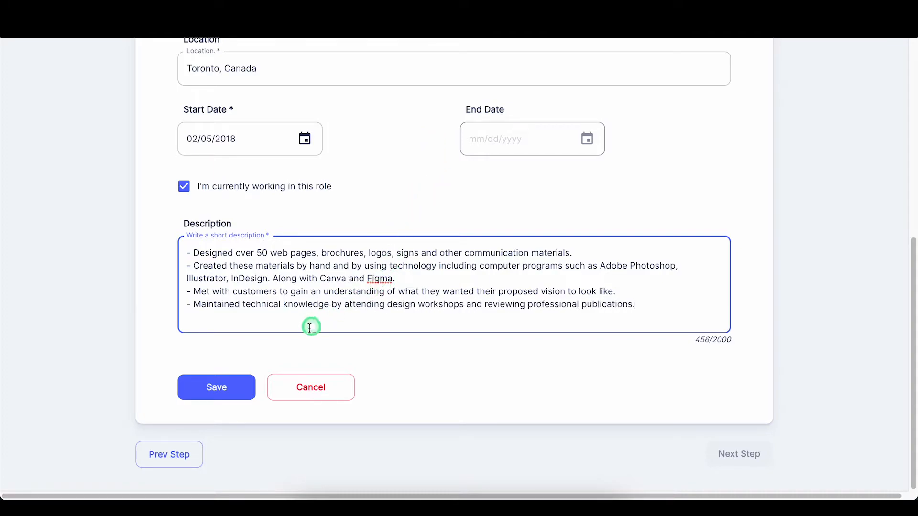
pyautogui.click(243, 382)
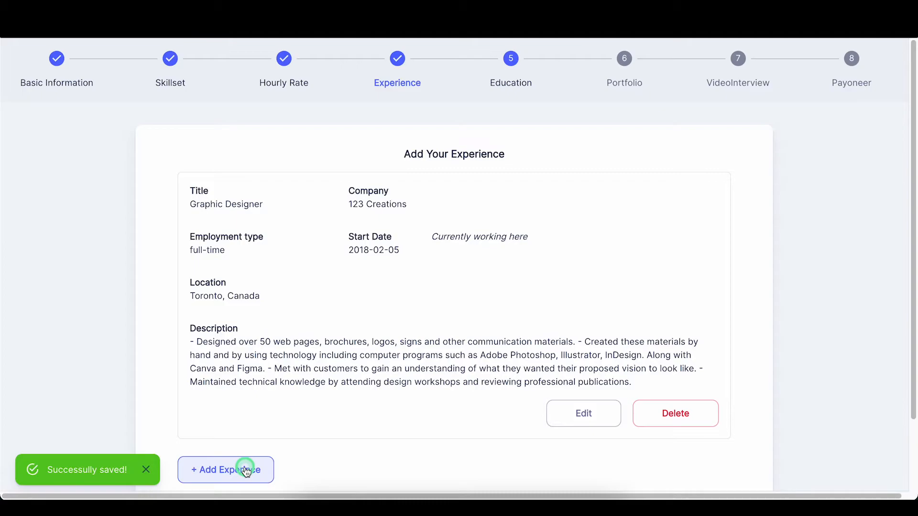
# Step: Advance to the Education step and start a new education entry
pyautogui.scroll(-2, 483, 449)
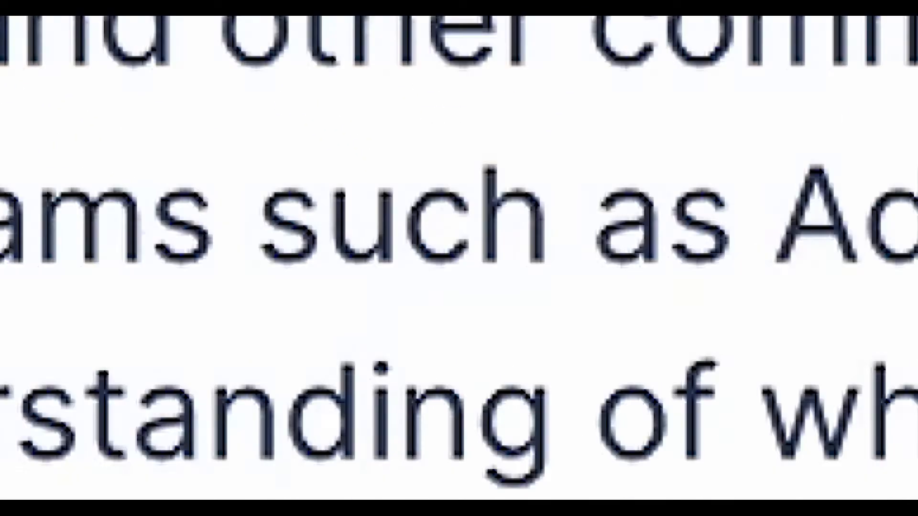
pyautogui.click(729, 455)
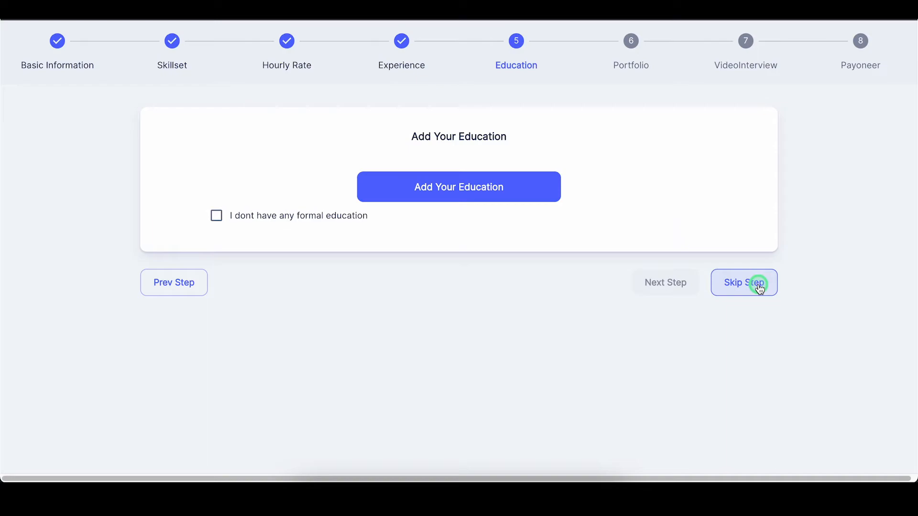
pyautogui.click(504, 191)
# Step: Fill in University of Toronto, Bachelors degree, and field of study Arts- Graphic Design
pyautogui.click(289, 190)
pyautogui.write('University of tORO')
pyautogui.press('BackSpace')
pyautogui.press('BackSpace')
pyautogui.press('BackSpace')
pyautogui.press('BackSpace')
pyautogui.write('Toronto')
pyautogui.click(544, 187)
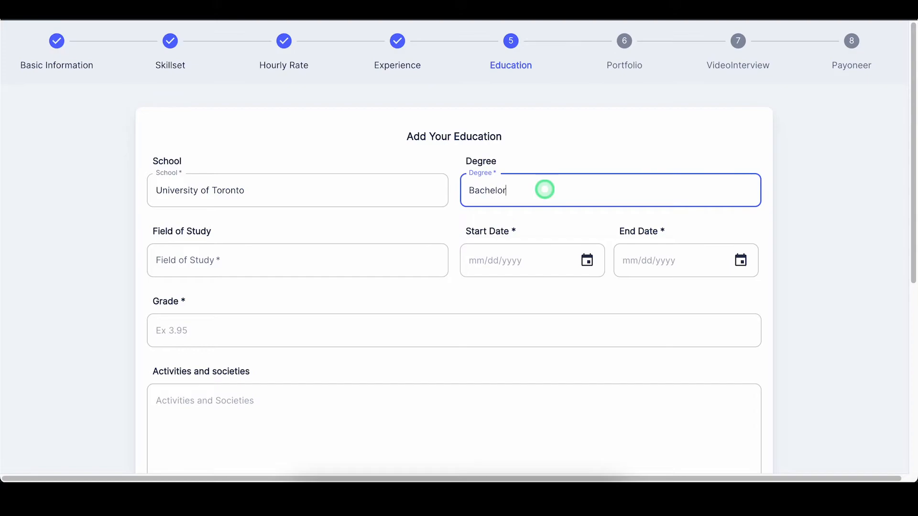
pyautogui.click(313, 257)
pyautogui.write('Arts')
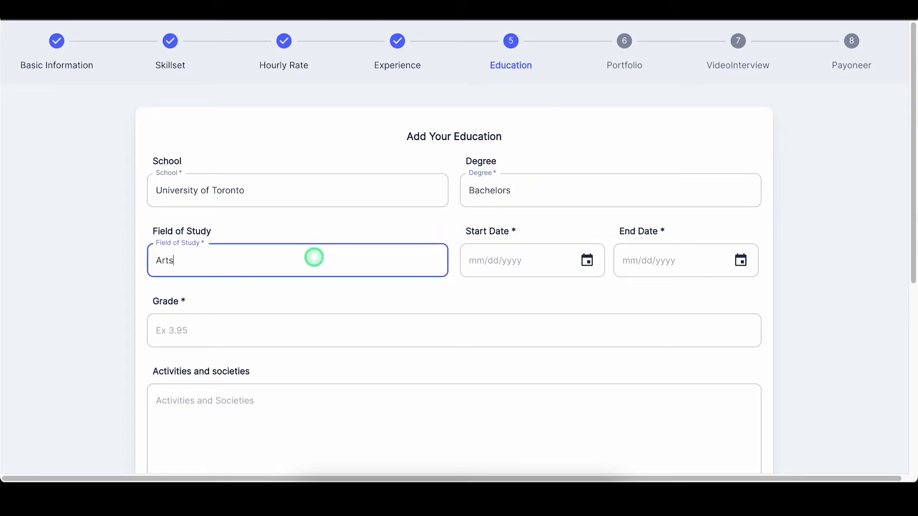
pyautogui.write('- Graphic Design')
# Step: Set the education dates from 01/01/2018 to 04/23/2021
pyautogui.click(587, 260)
pyautogui.click(488, 297)
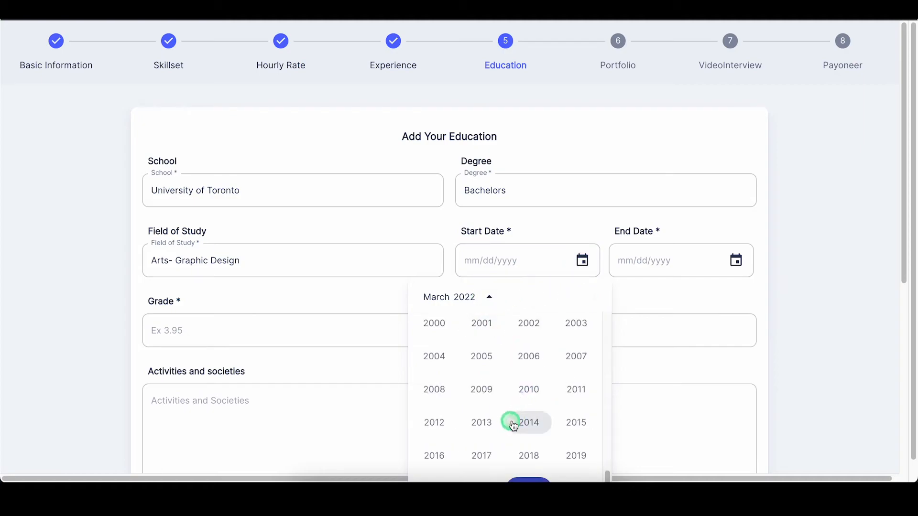
pyautogui.click(528, 454)
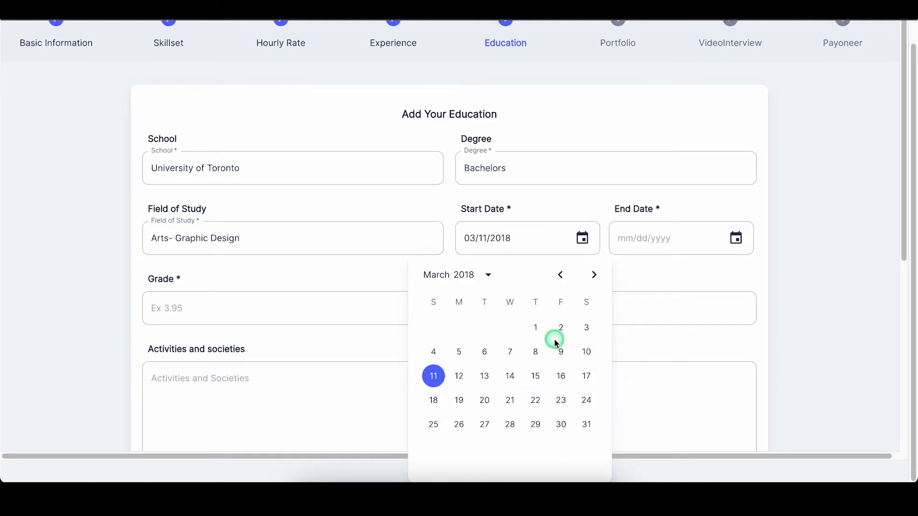
pyautogui.click(562, 281)
pyautogui.click(561, 281)
pyautogui.click(459, 327)
pyautogui.click(732, 261)
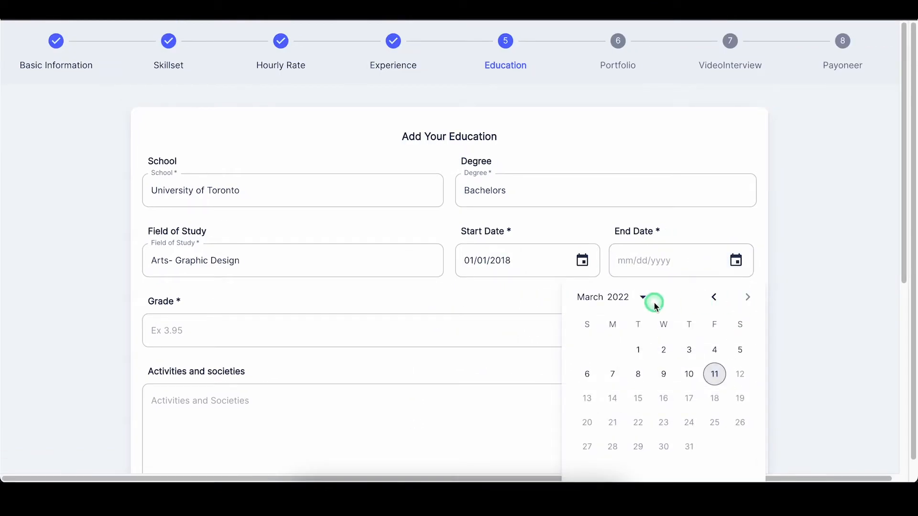
pyautogui.click(610, 297)
pyautogui.click(638, 464)
pyautogui.click(748, 275)
pyautogui.click(716, 401)
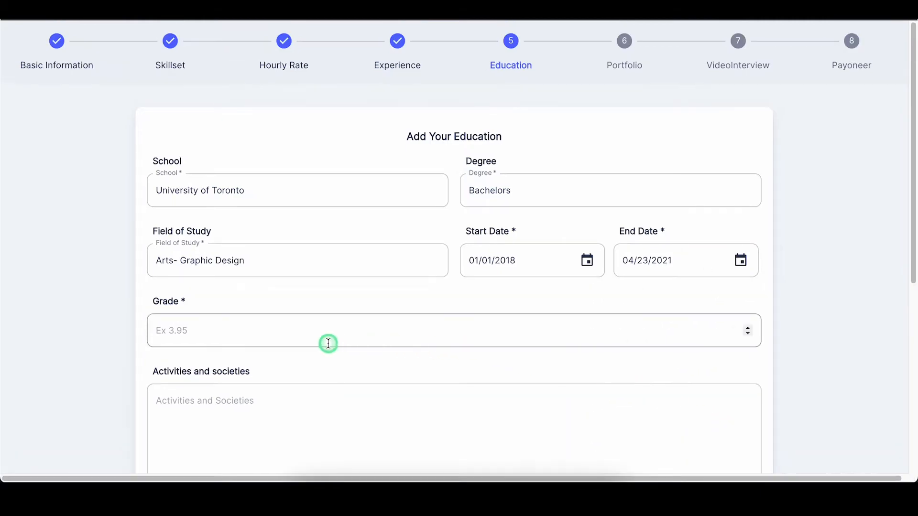
# Step: Enter grade 3.90 and describe the graphic designer's committee activities
pyautogui.scroll(-5, 328, 344)
pyautogui.click(201, 70)
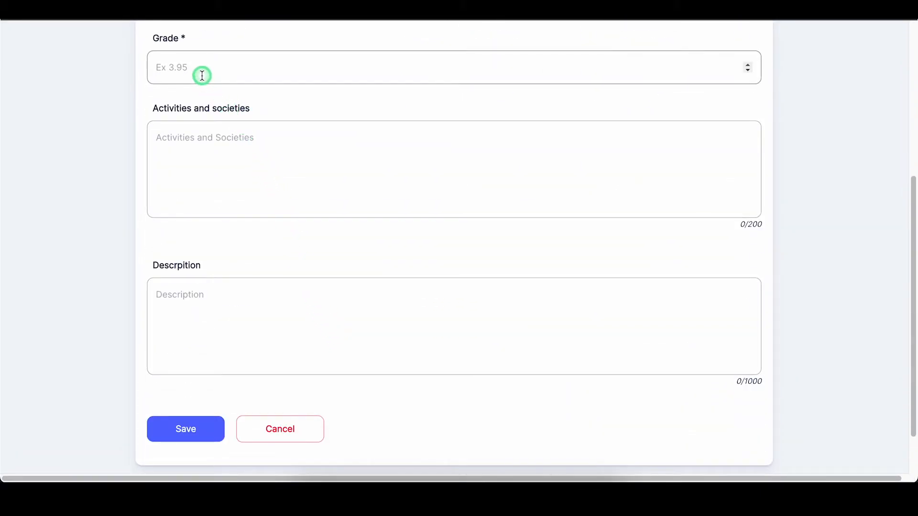
pyautogui.write('3.90')
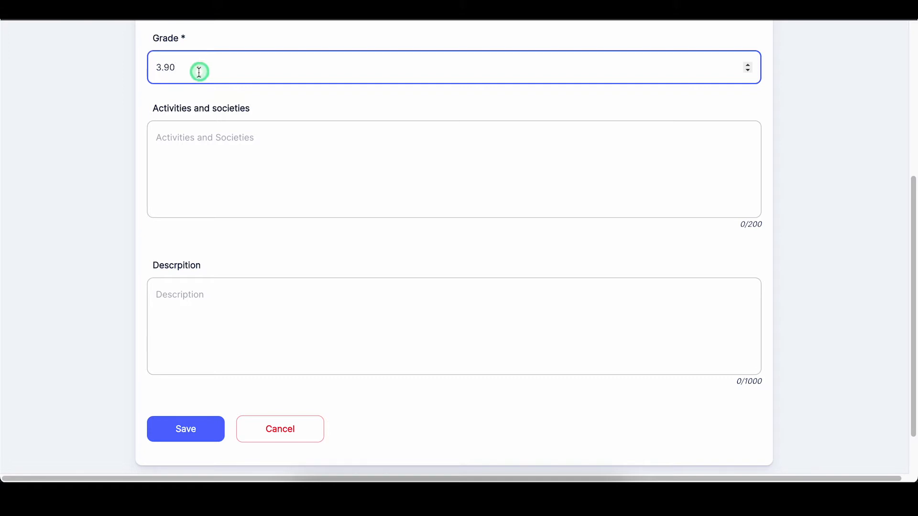
pyautogui.click(221, 139)
pyautogui.write('I was a ')
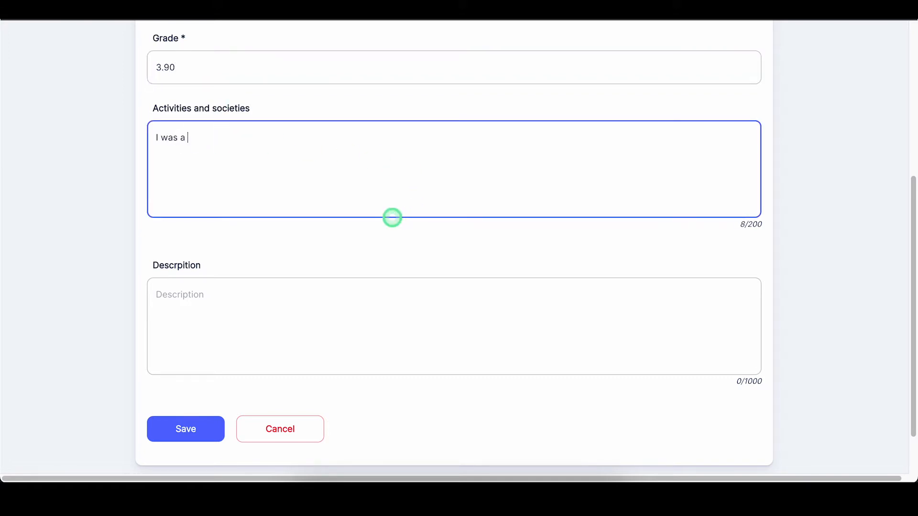
pyautogui.write("part of the graphic designer's committee at the Unv")
pyautogui.write('versity of Toronto. I was solely responsible for creating cdi')
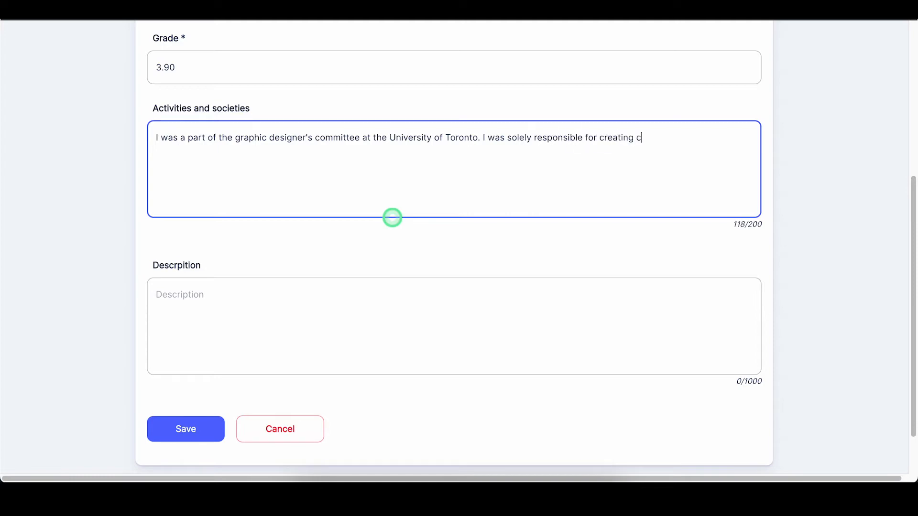
pyautogui.press('BackSpace')
pyautogui.press('BackSpace')
pyautogui.press('BackSpace')
pyautogui.write('different logos, signs and communication pieces for school.')
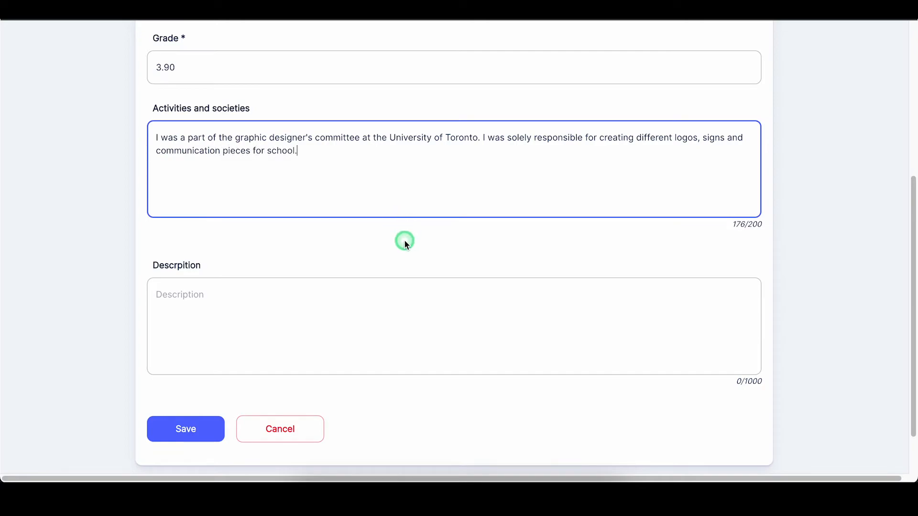
# Step: Describe the 4-year Arts-Graphic Design program with 3.90 GPA, then save the entry
pyautogui.scroll(-2, 403, 242)
pyautogui.click(257, 242)
pyautogui.write('I finished a 4-year pr')
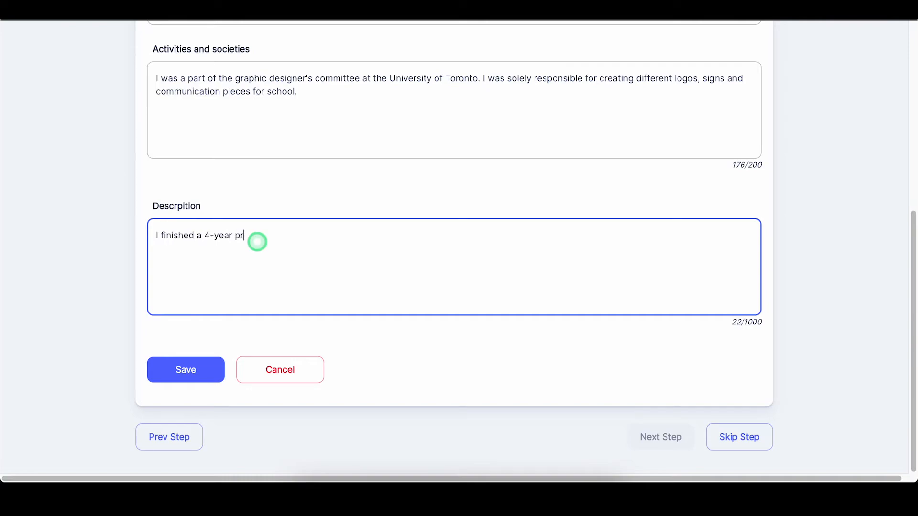
pyautogui.write('ogram where I obtai')
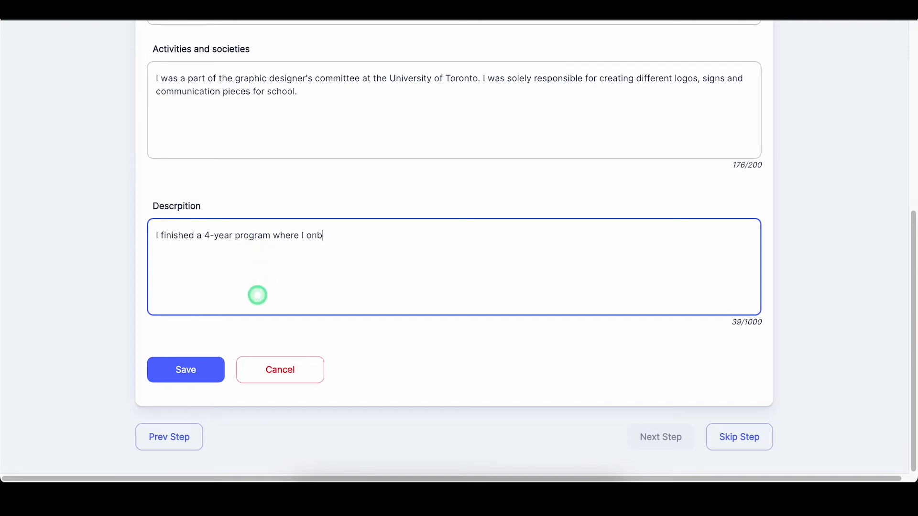
pyautogui.write('ned my degree in Arts-Graphic Design and com')
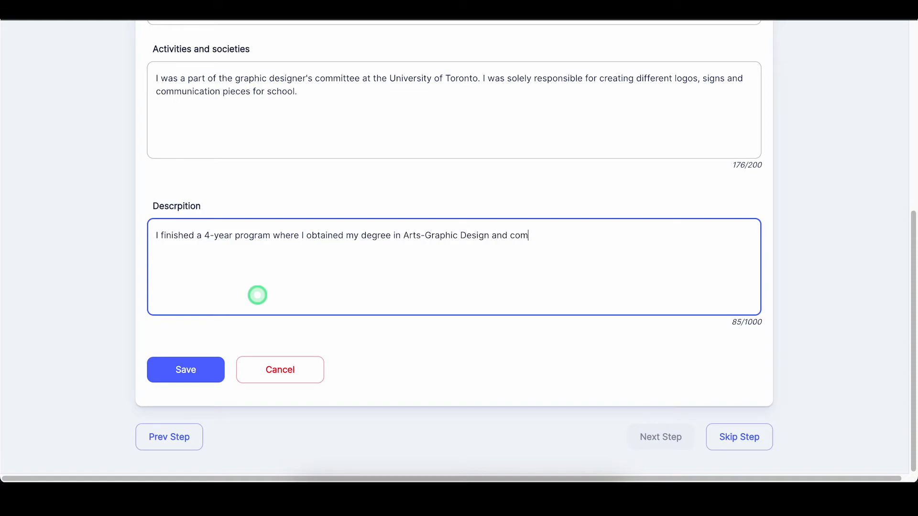
pyautogui.write('pleted ov')
pyautogui.press('BackSpace')
pyautogui.press('BackSpace')
pyautogui.write('a tota')
pyautogui.write('l of 40 courses.  ')
pyautogui.write('I graduated from m')
pyautogui.write('y program')
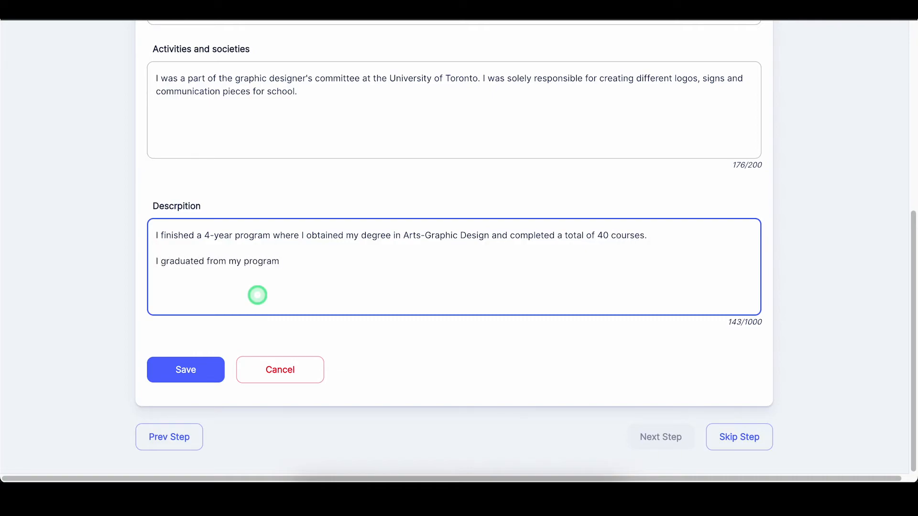
pyautogui.write(" with a 3.90 GPA, made the dean's list during my last year of studies wher")
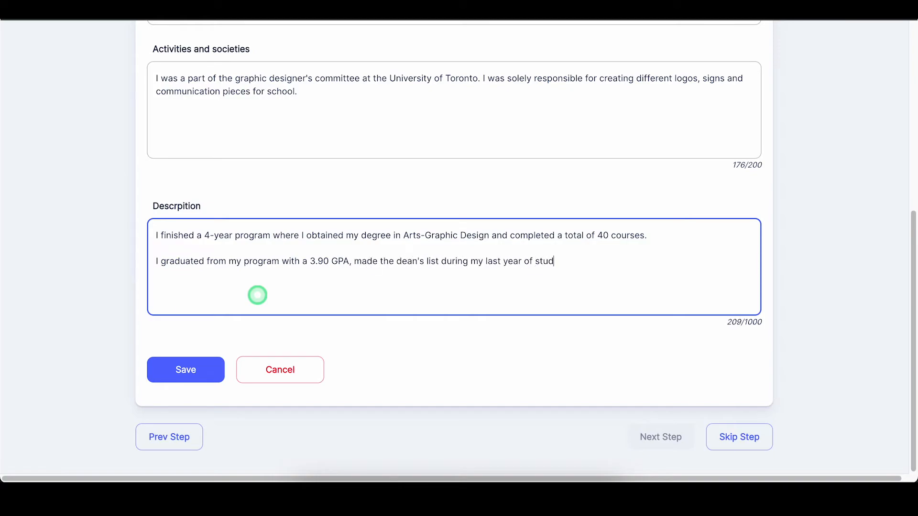
pyautogui.press('BackSpace')
pyautogui.press('BackSpace')
pyautogui.press('BackSpace')
pyautogui.press('BackSpace')
pyautogui.write('and was a part')
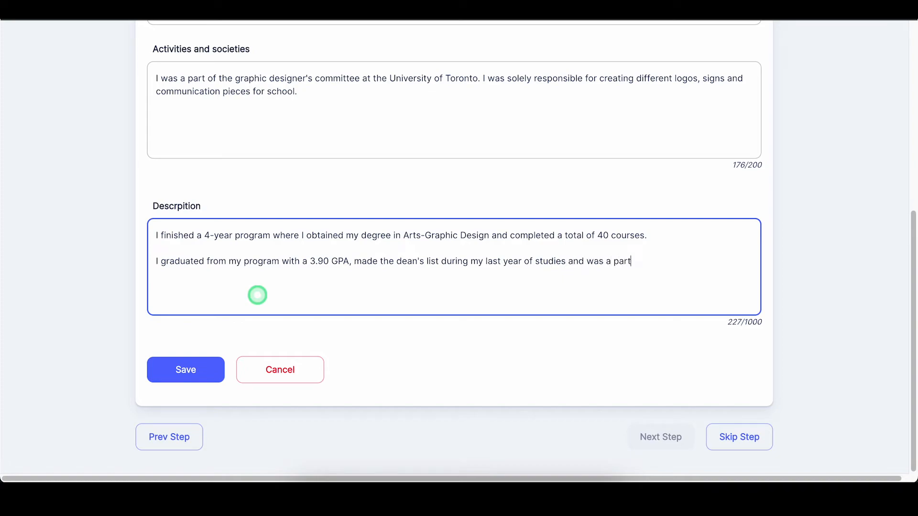
pyautogui.write(' of the graphic designers commit')
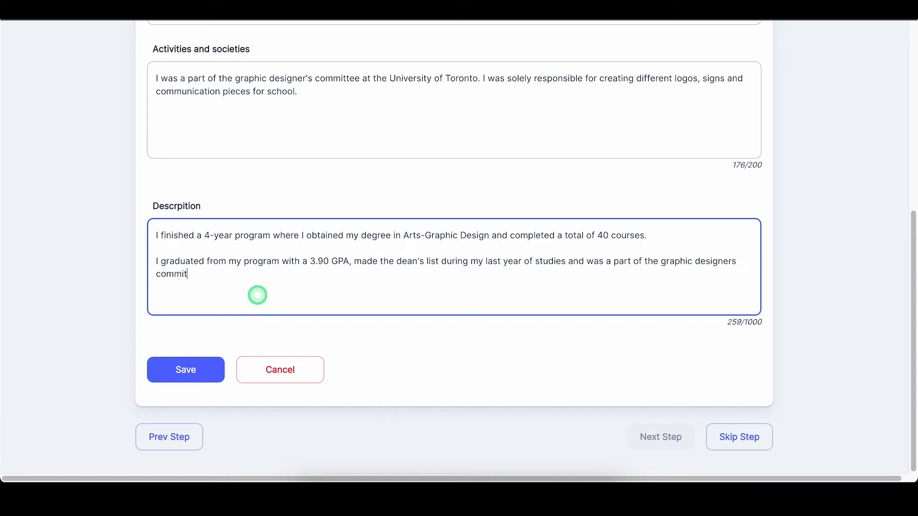
pyautogui.write('tee at my jniversity.')
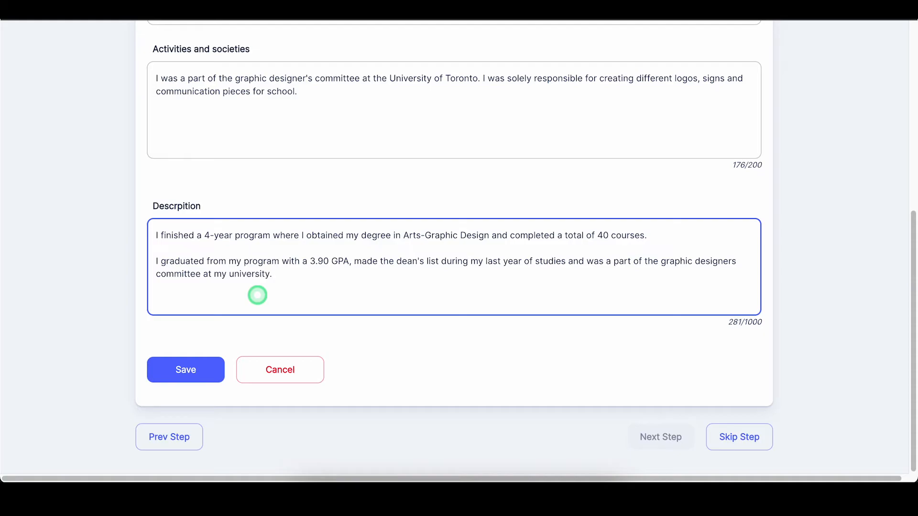
pyautogui.click(189, 369)
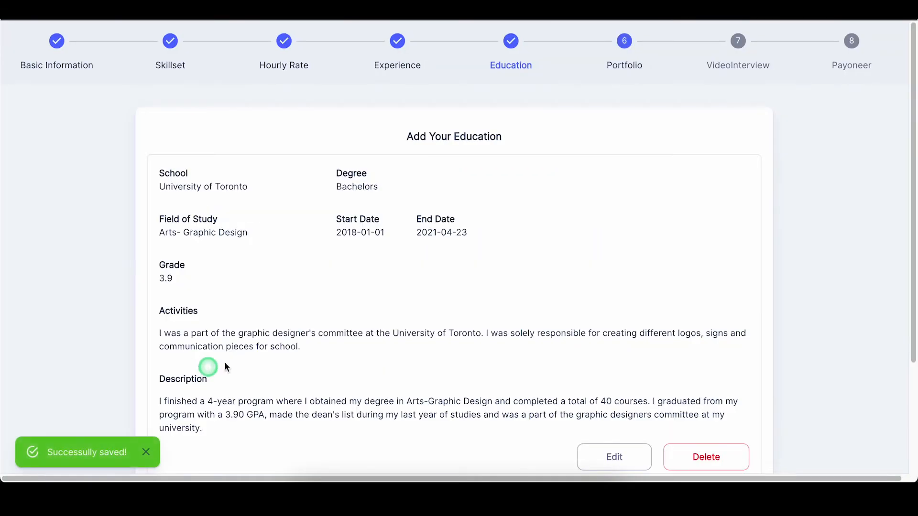
pyautogui.scroll(-3, 440, 363)
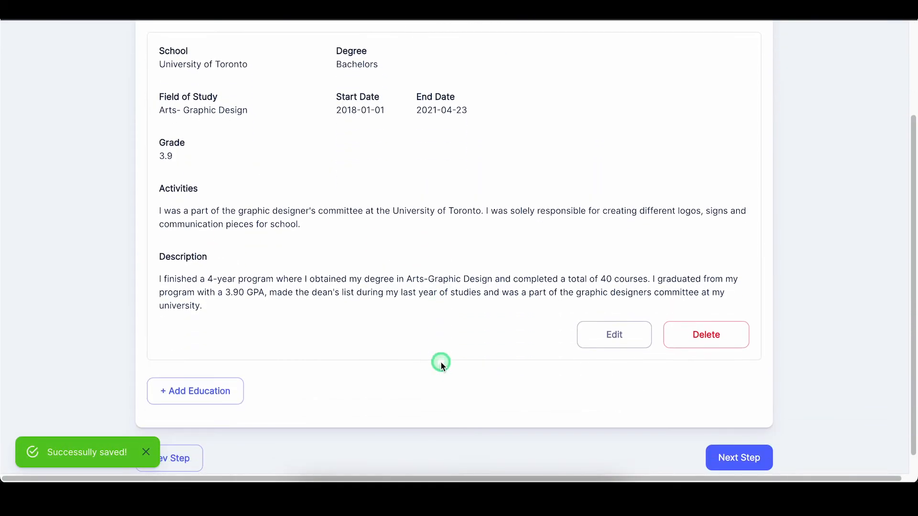
pyautogui.scroll(1, 430, 355)
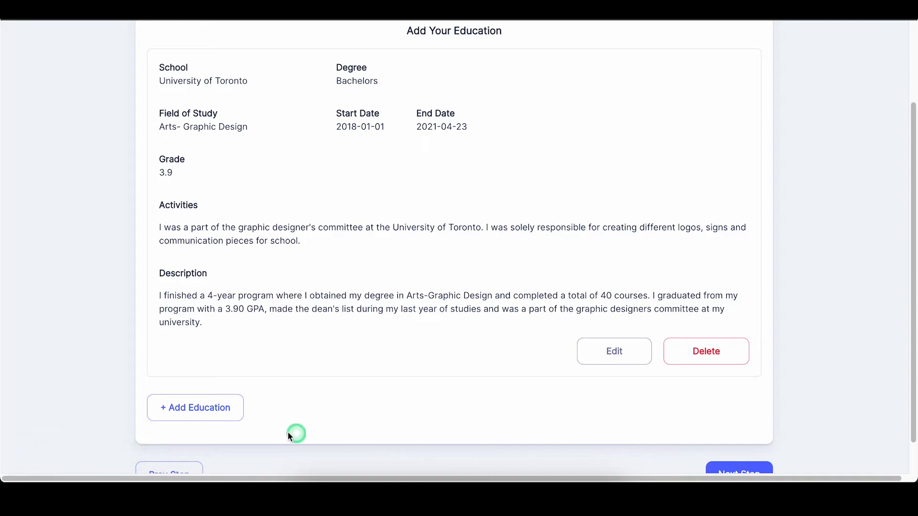
pyautogui.scroll(-2, 201, 412)
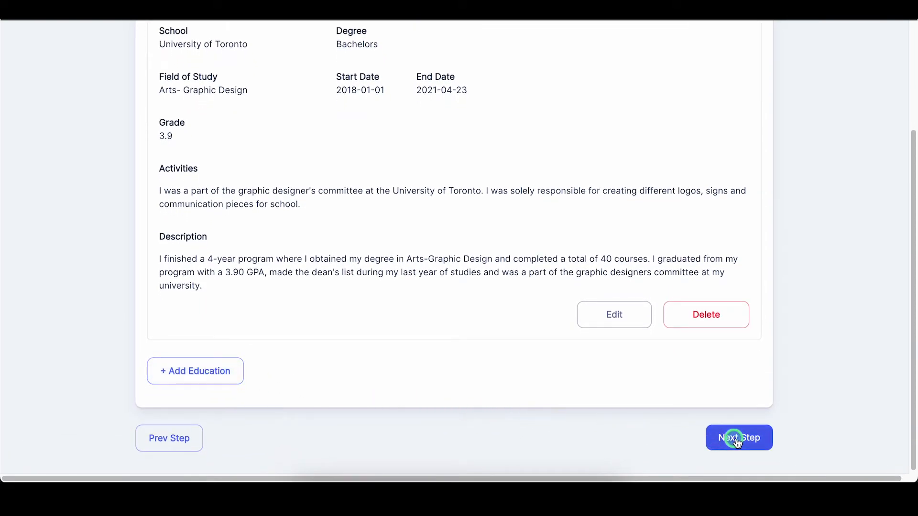
# Step: Go to the Portfolio step and title a new project Logo Design
pyautogui.click(737, 442)
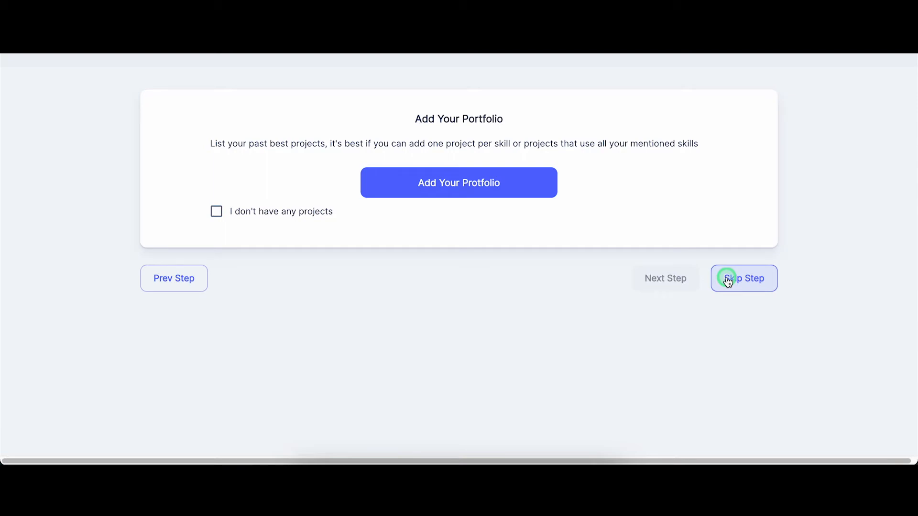
pyautogui.click(470, 184)
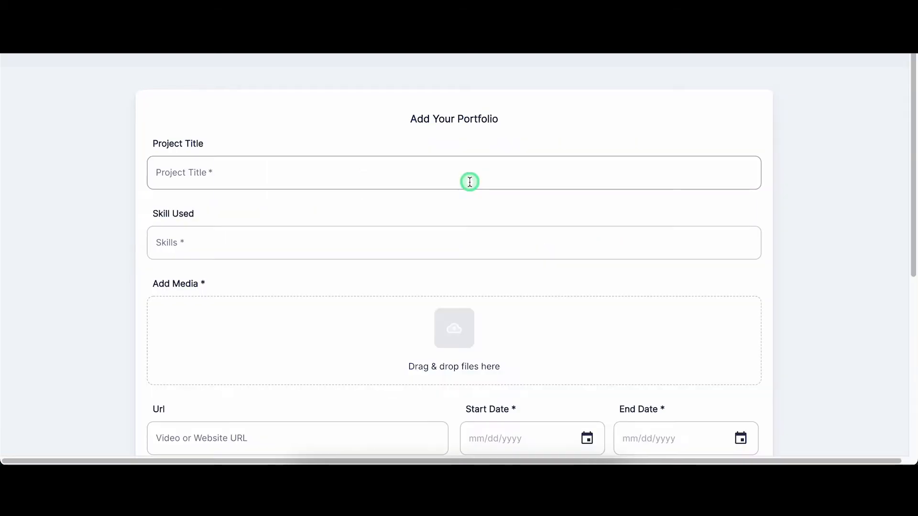
pyautogui.click(470, 181)
pyautogui.write('Logo ')
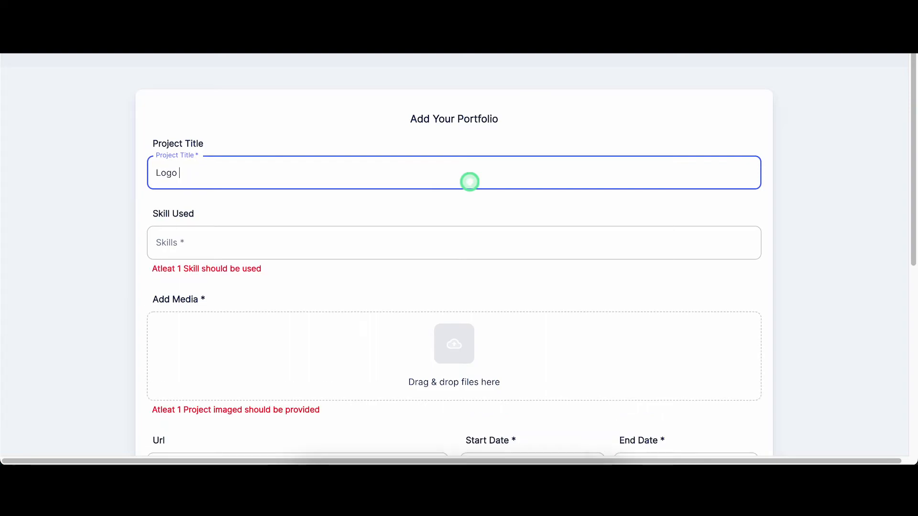
pyautogui.write('Design')
# Step: Add Adobe Photoshop as the project's skill
pyautogui.scroll(-1, 426, 182)
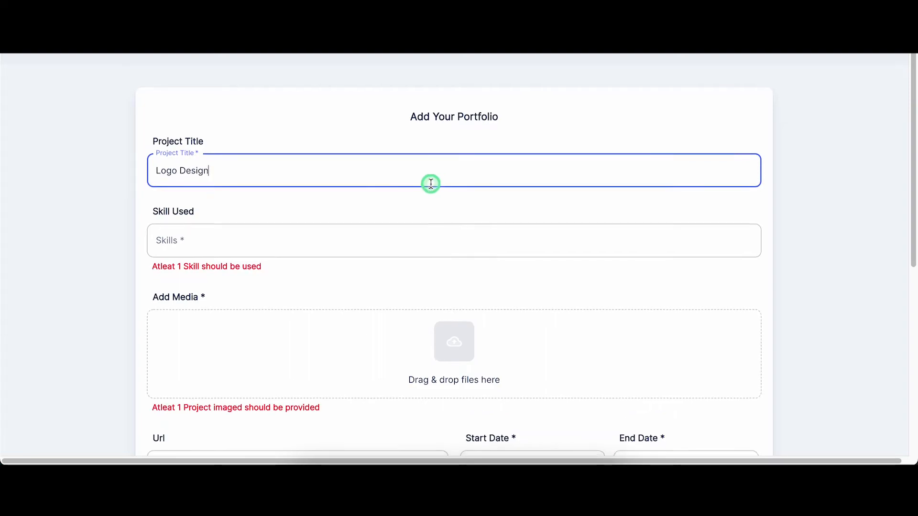
pyautogui.click(403, 200)
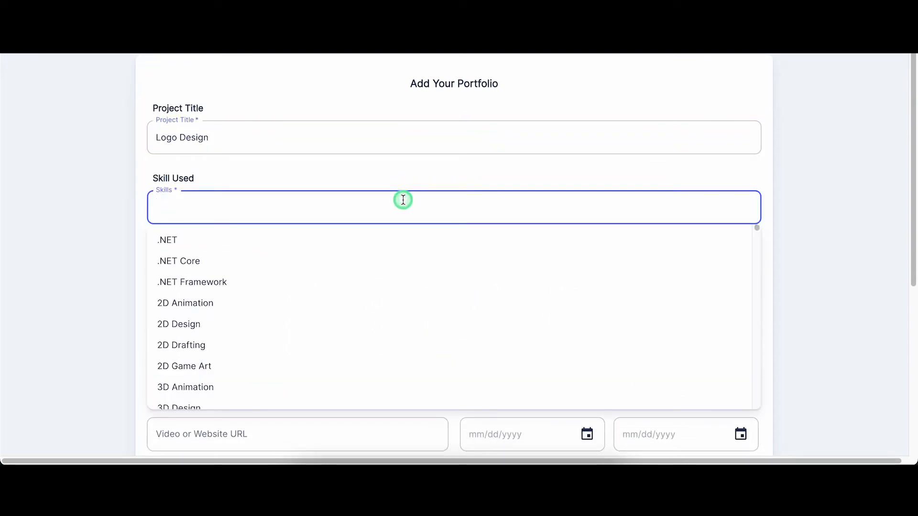
pyautogui.write('Adobe photo')
pyautogui.press('Down')
pyautogui.press('Return')
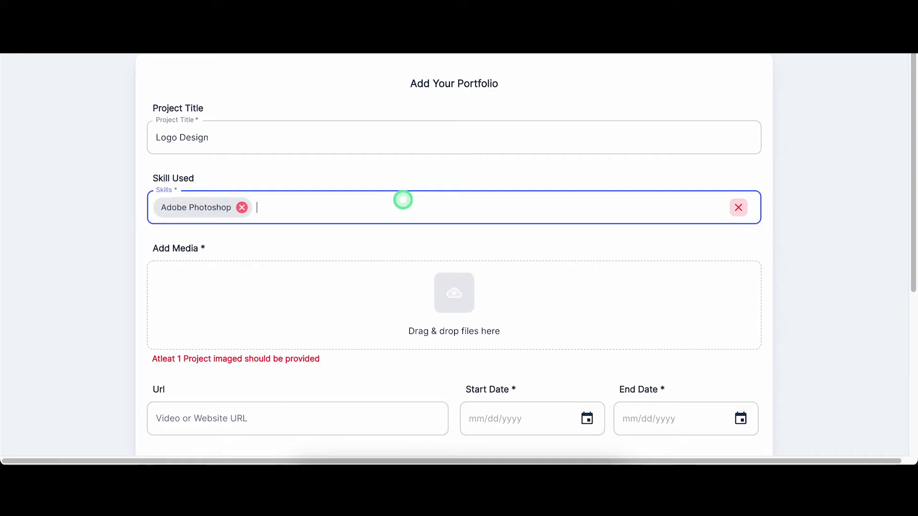
pyautogui.scroll(-4, 399, 195)
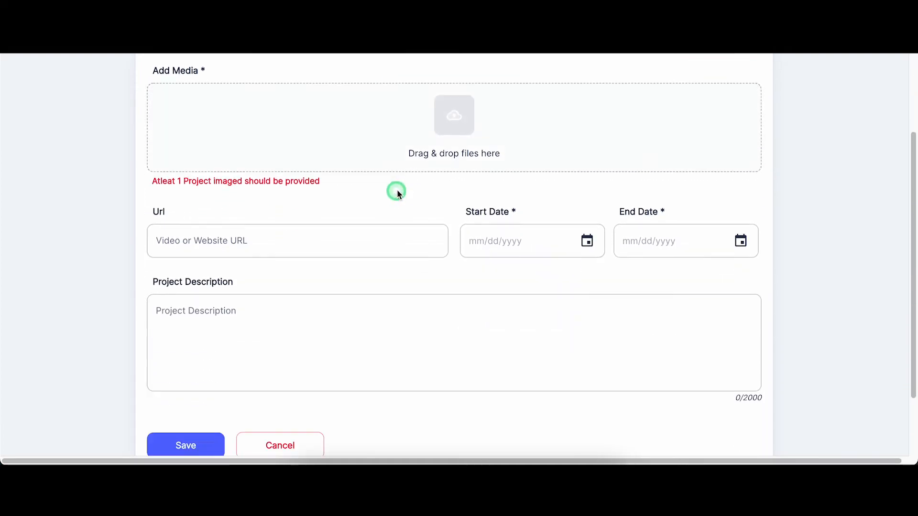
# Step: Upload the MRKT365 logo image as the project media
pyautogui.click(443, 119)
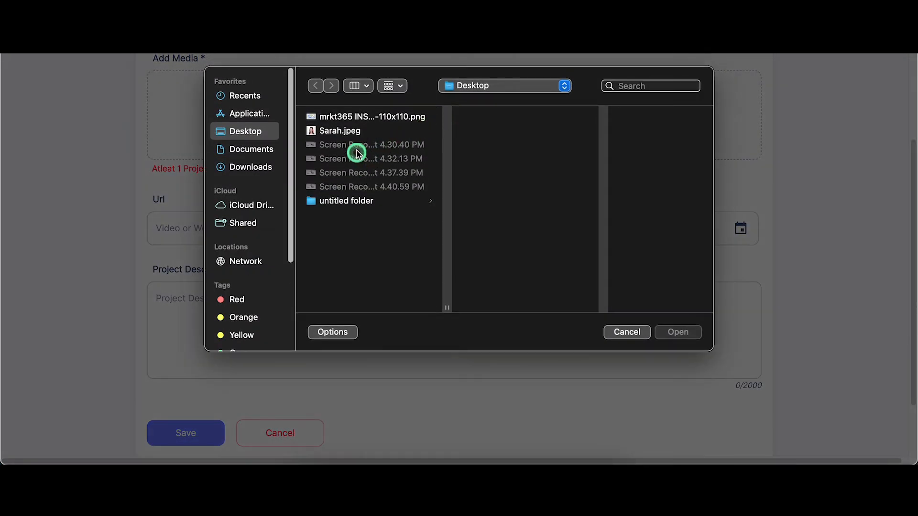
pyautogui.click(352, 117)
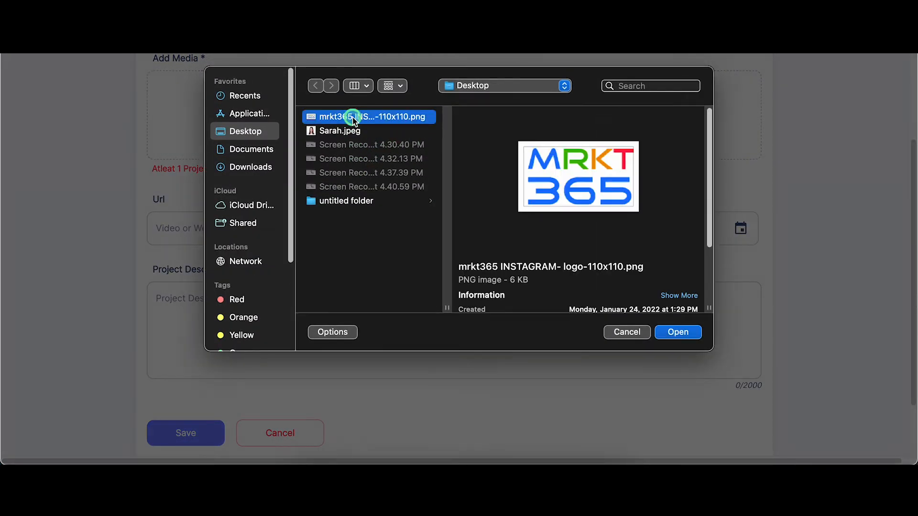
pyautogui.doubleClick(352, 117)
pyautogui.scroll(-6, 372, 201)
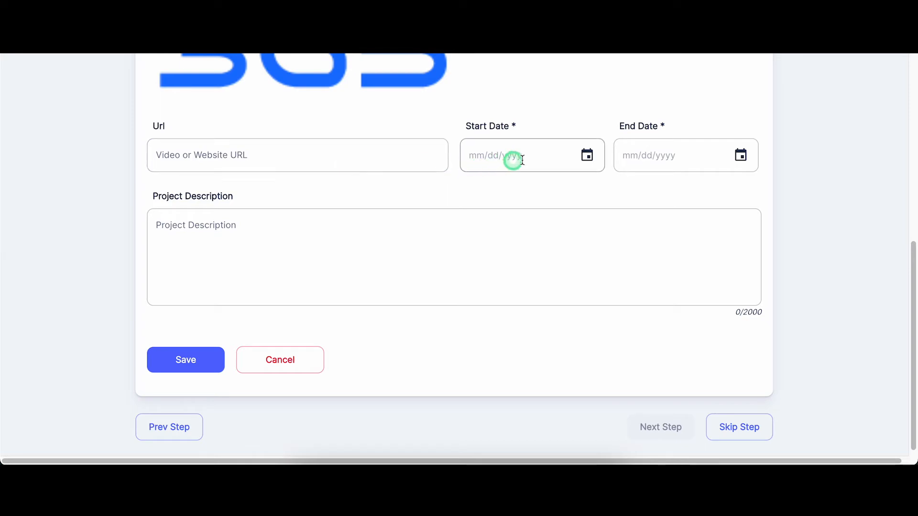
# Step: Date the project from 01/03/2022 to 02/03/2022
pyautogui.click(587, 155)
pyautogui.click(565, 192)
pyautogui.click(565, 192)
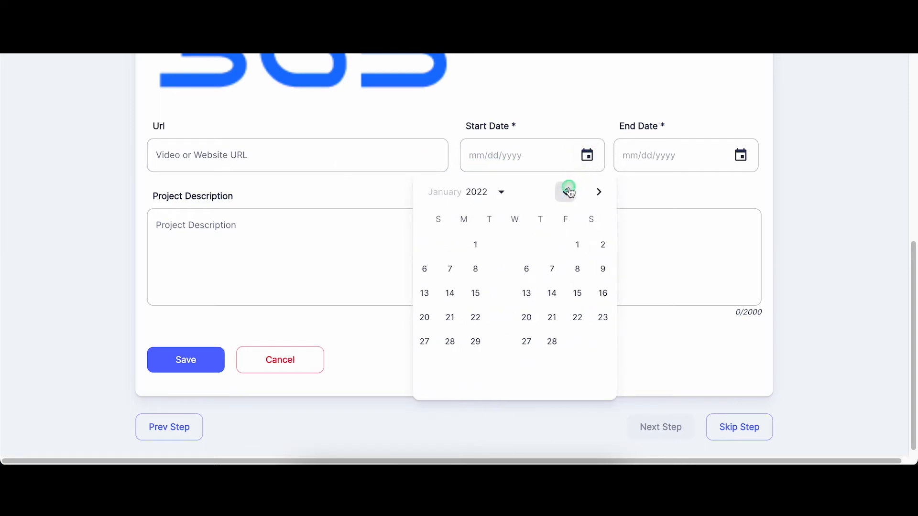
pyautogui.click(461, 270)
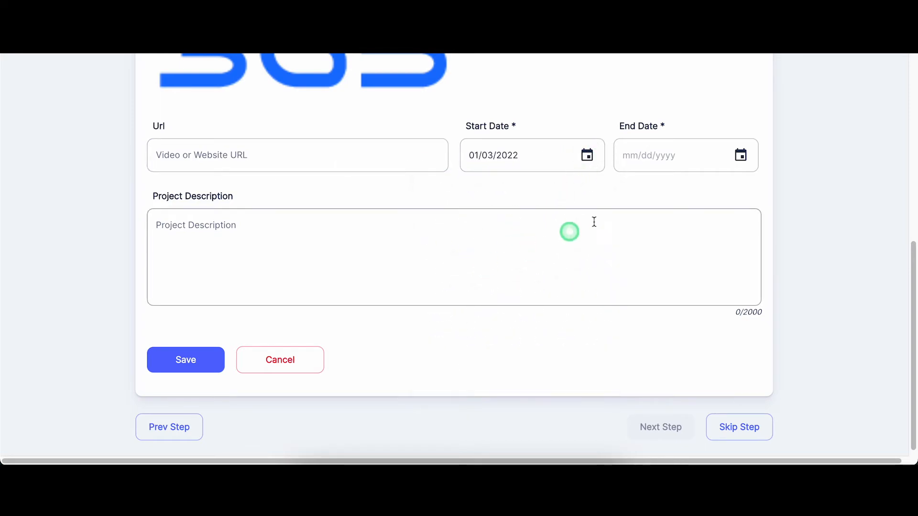
pyautogui.click(734, 166)
pyautogui.click(718, 191)
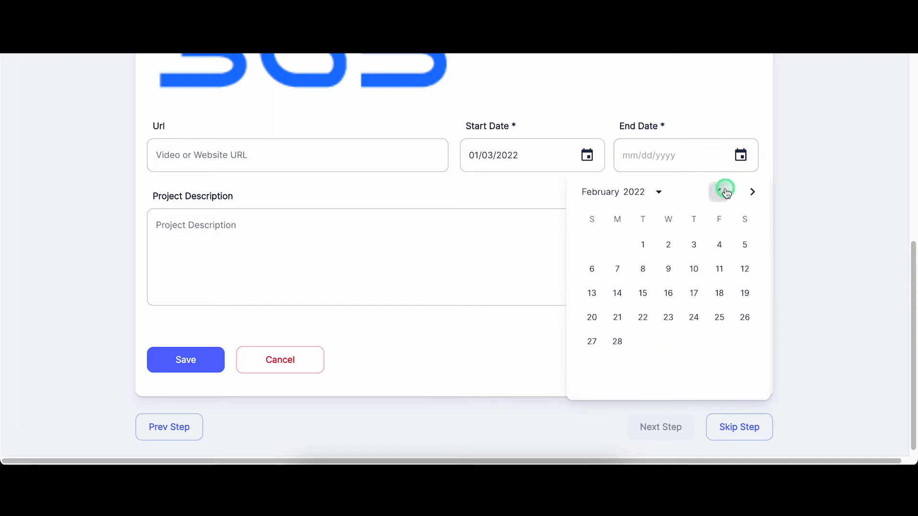
pyautogui.click(696, 247)
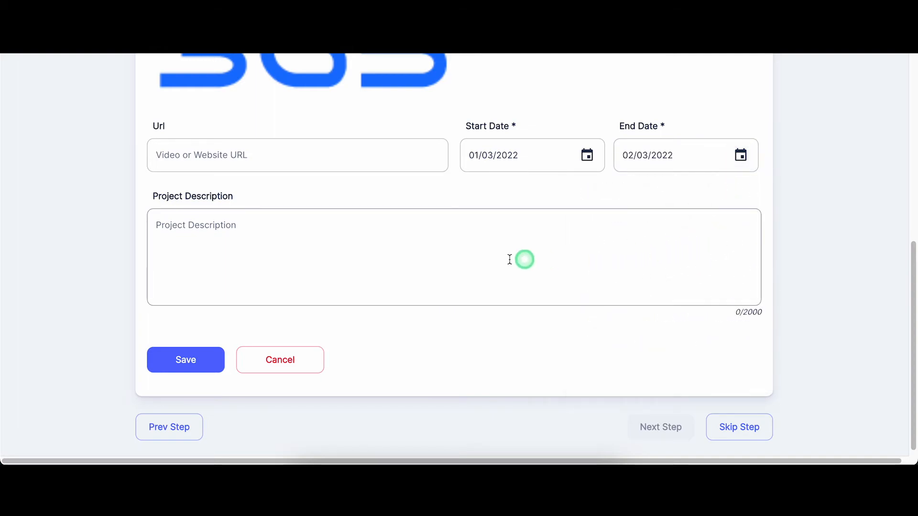
# Step: Describe the one-month MRKT365 logo project and save it to the portfolio
pyautogui.click(470, 251)
pyautogui.write('I com')
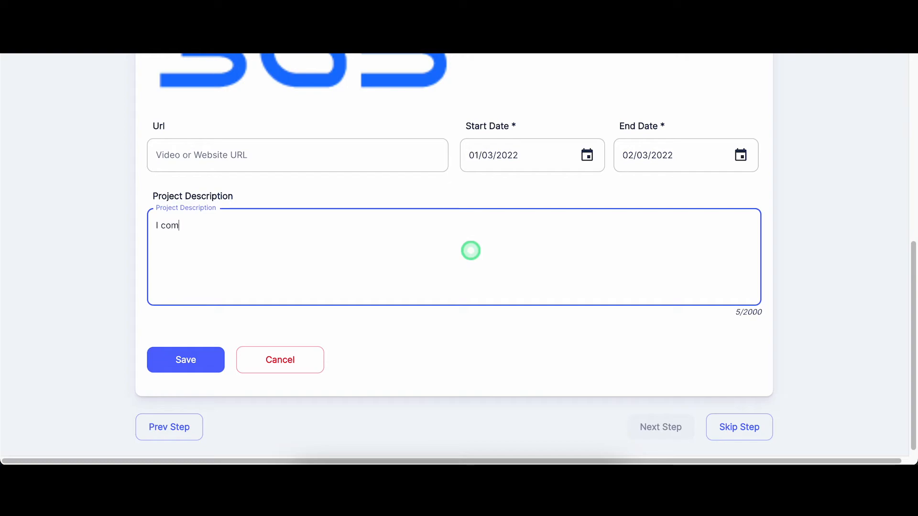
pyautogui.write('pleted a logo design for a compan')
pyautogui.press('BackSpace')
pyautogui.write('any called MRKT365. The project was complete in 1 month and I incorporated all of the companies colours in the logo which are blue, orange, ')
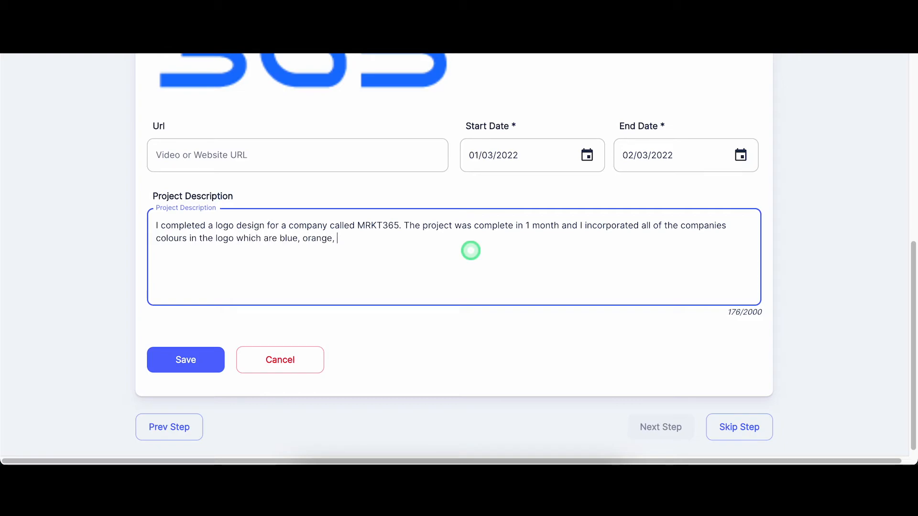
pyautogui.write('green and red.')
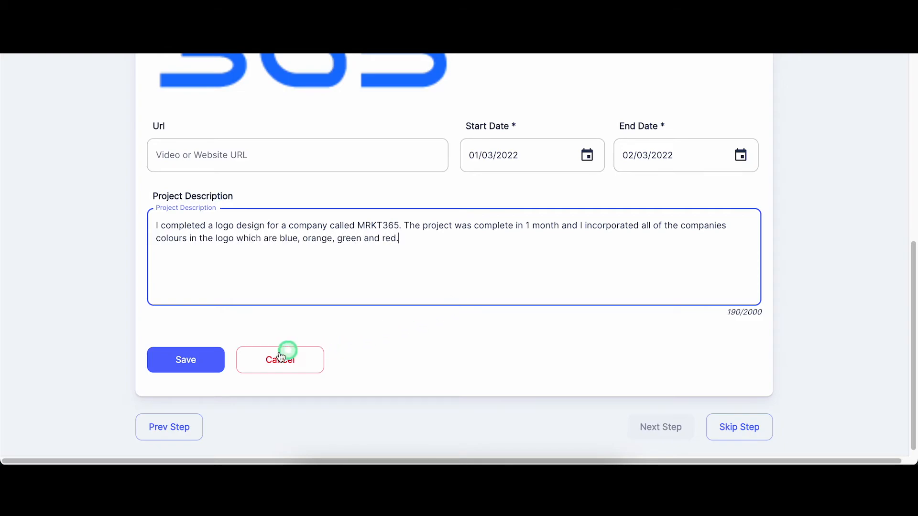
pyautogui.click(188, 365)
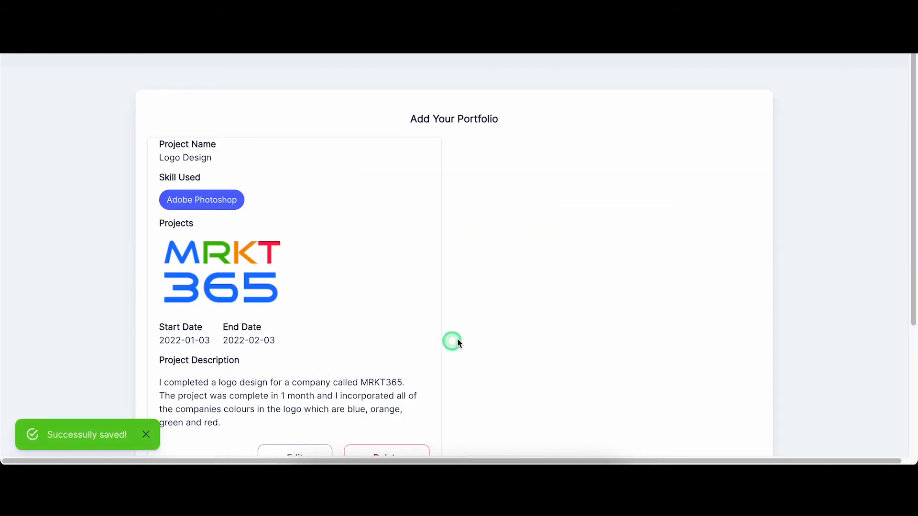
# Step: Continue past the portfolio to the introduction video question
pyautogui.scroll(-1, 467, 330)
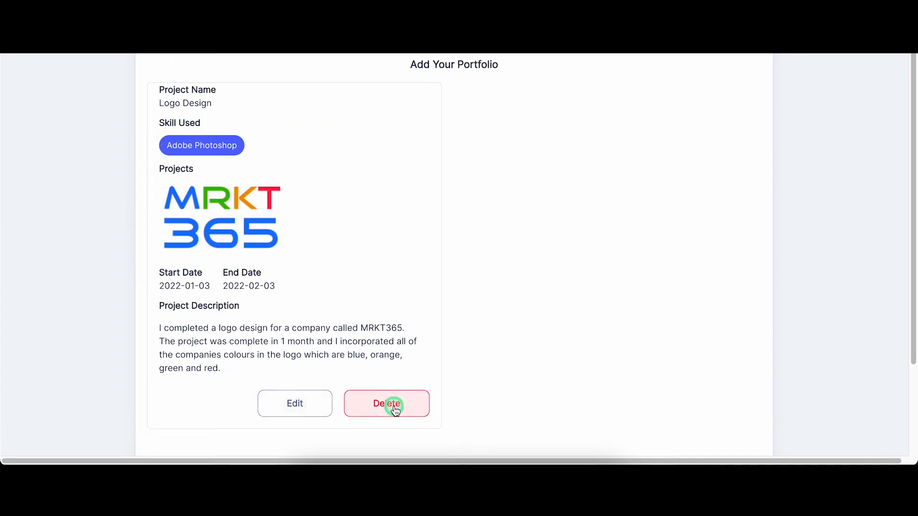
pyautogui.scroll(-3, 477, 385)
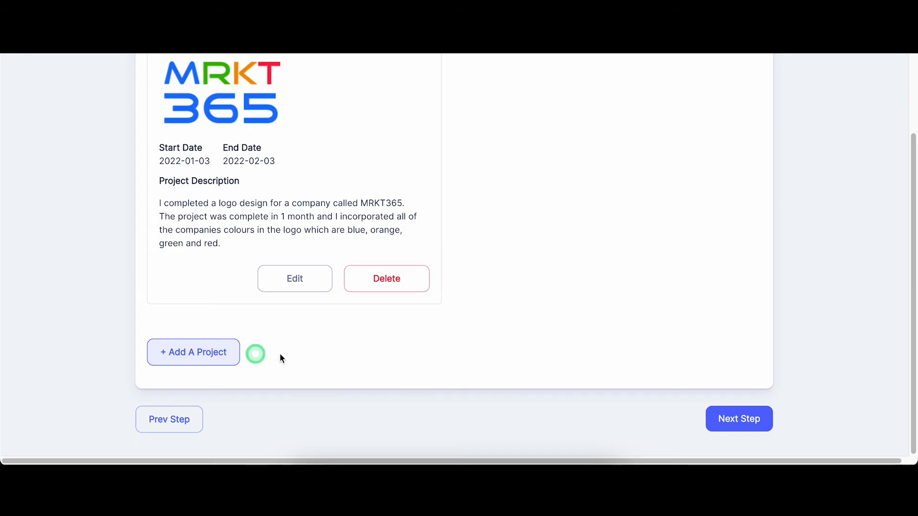
pyautogui.click(756, 424)
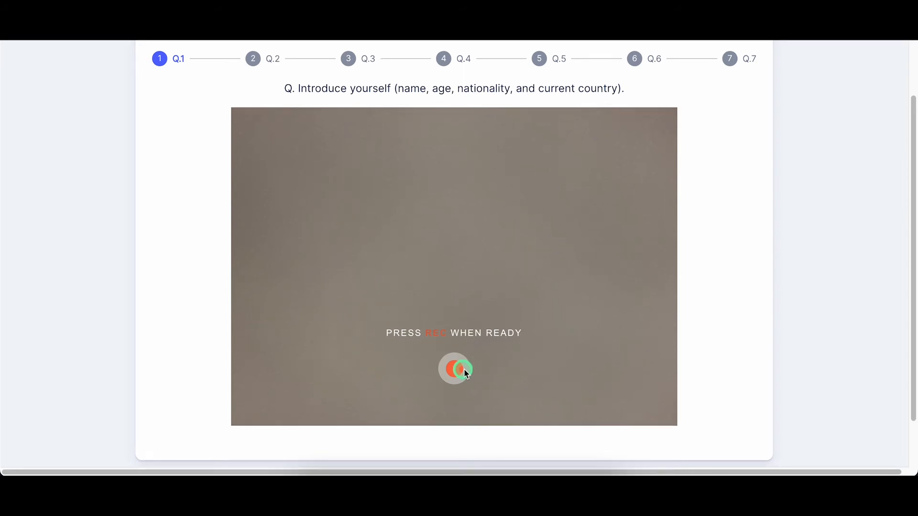
# Step: Skip the introduction video question to reach the Payoneer step
pyautogui.scroll(-2, 703, 364)
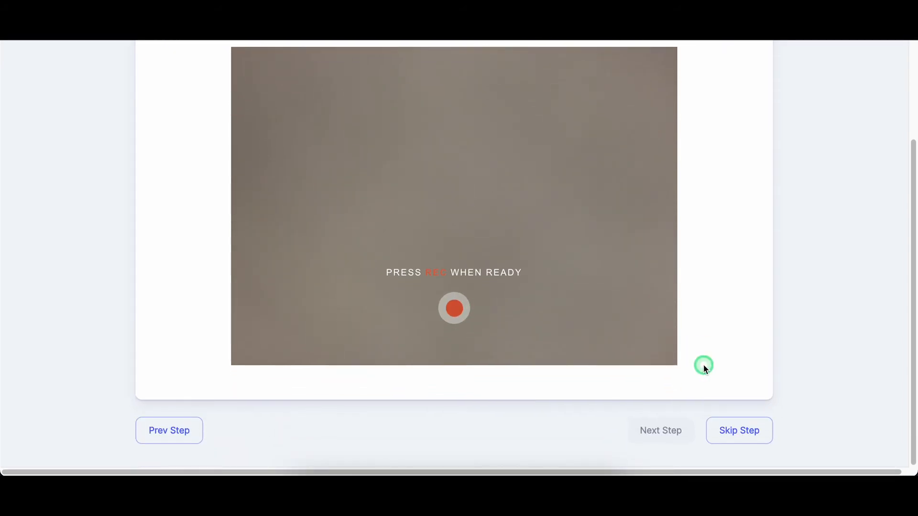
pyautogui.click(738, 435)
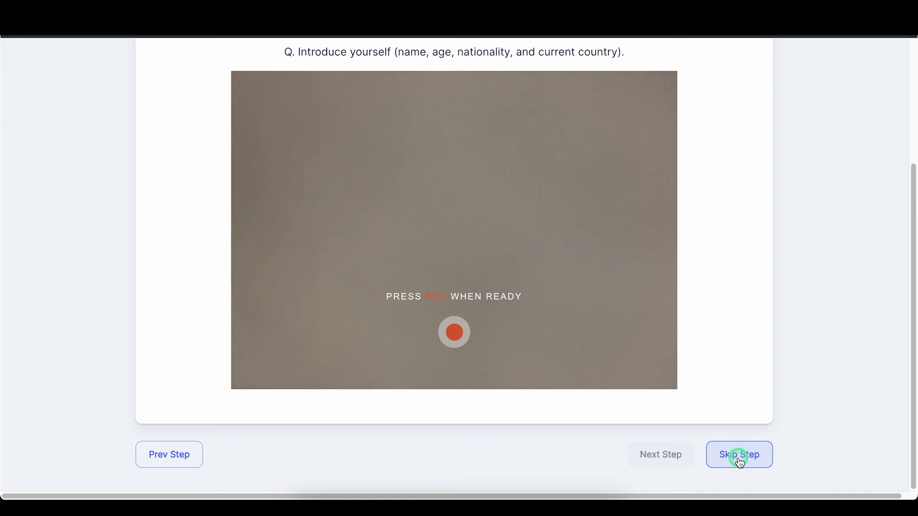
pyautogui.click(739, 459)
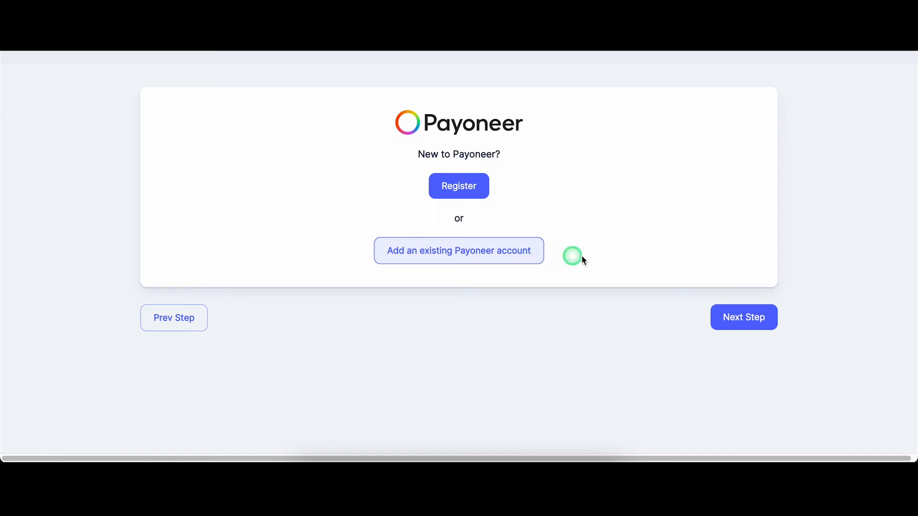
# Step: Skip the Payoneer account setup and go to the freelancer dashboard
pyautogui.click(729, 316)
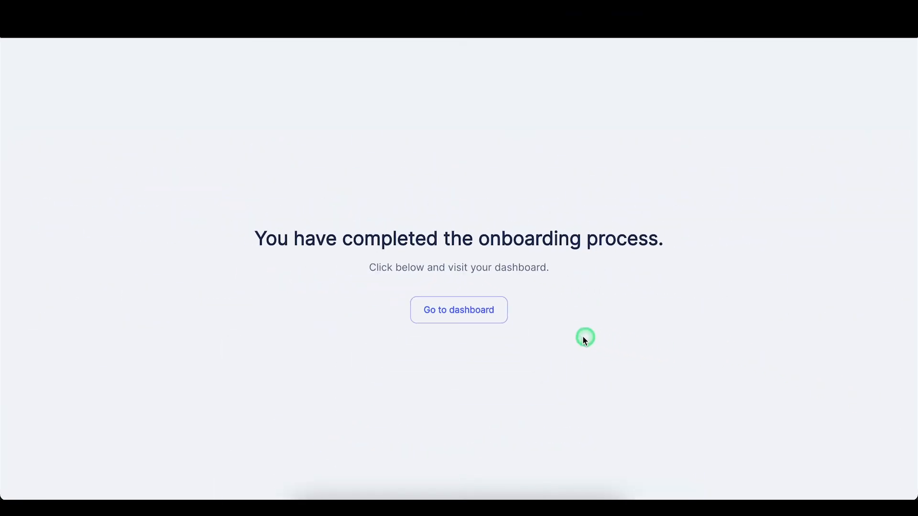
pyautogui.click(493, 312)
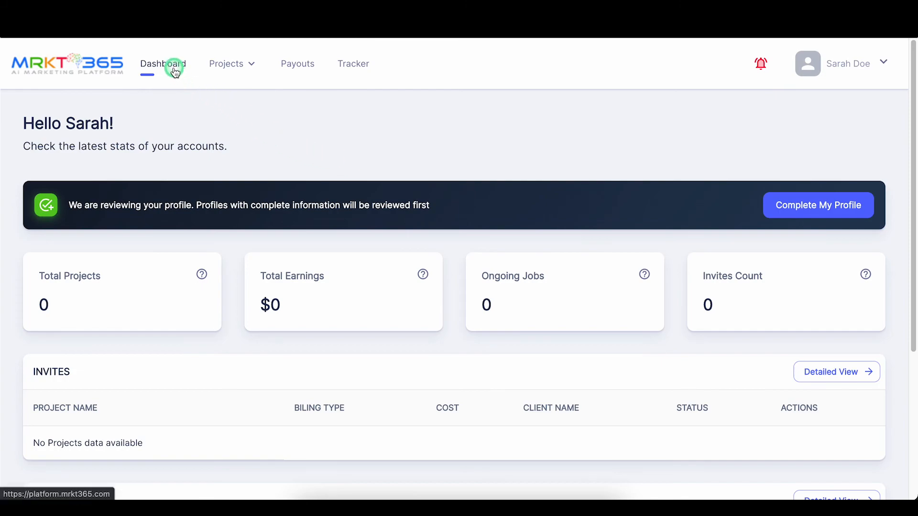
# Step: Review the dashboard's empty Invites, Projects and Invoices tables, then open the account menu
pyautogui.moveTo(247, 68)
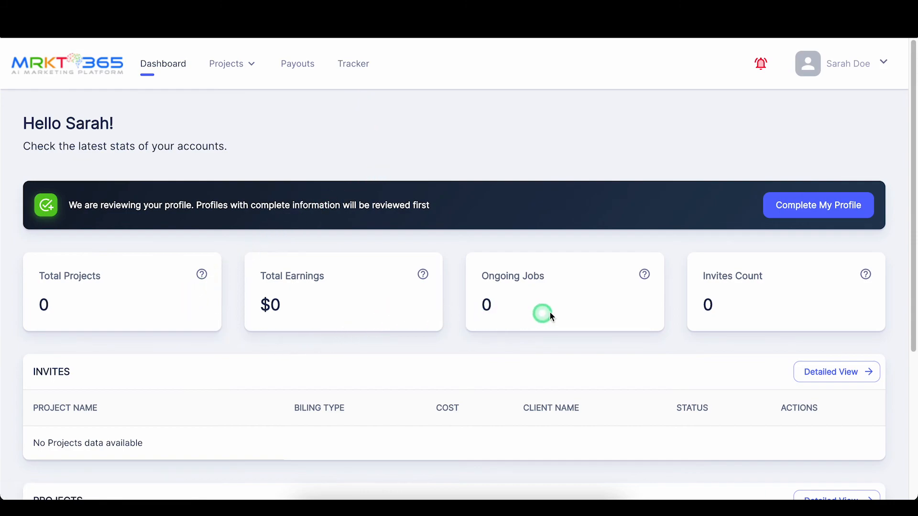
pyautogui.scroll(-2, 774, 306)
pyautogui.scroll(-3, 772, 307)
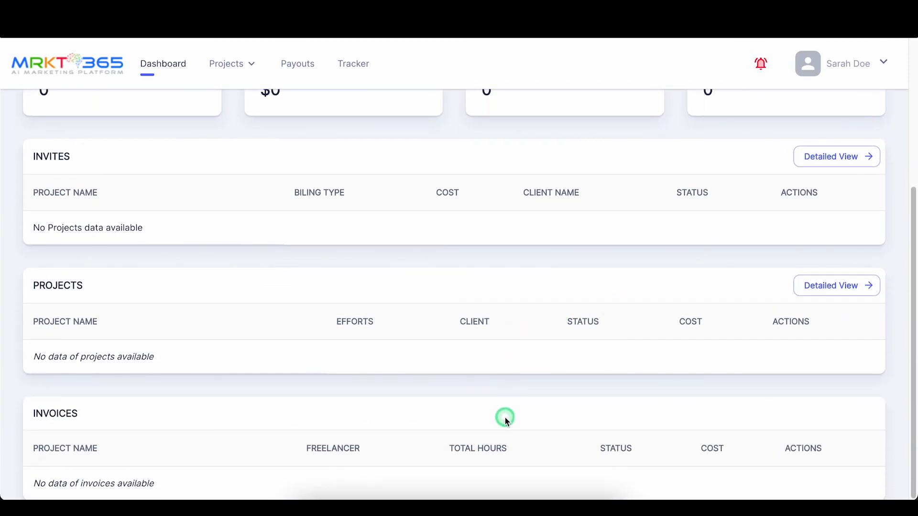
pyautogui.scroll(5, 559, 421)
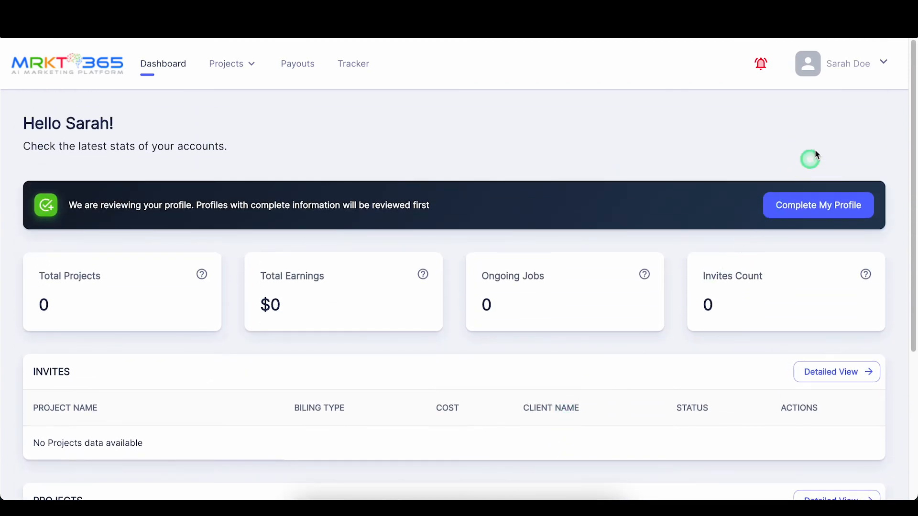
pyautogui.click(856, 67)
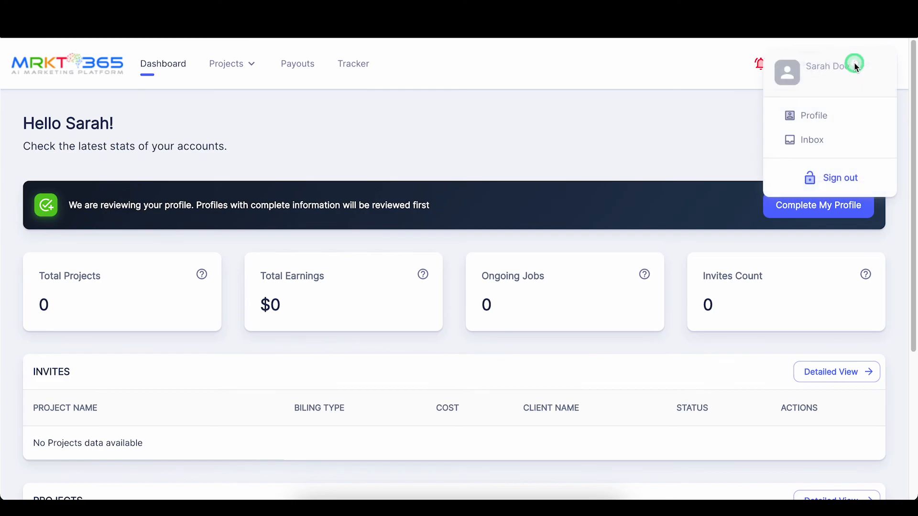
# Step: View the profile's details, skills, $15/hour rate, experience, education and Logo Design portfolio
pyautogui.click(818, 114)
pyautogui.scroll(-4, 337, 351)
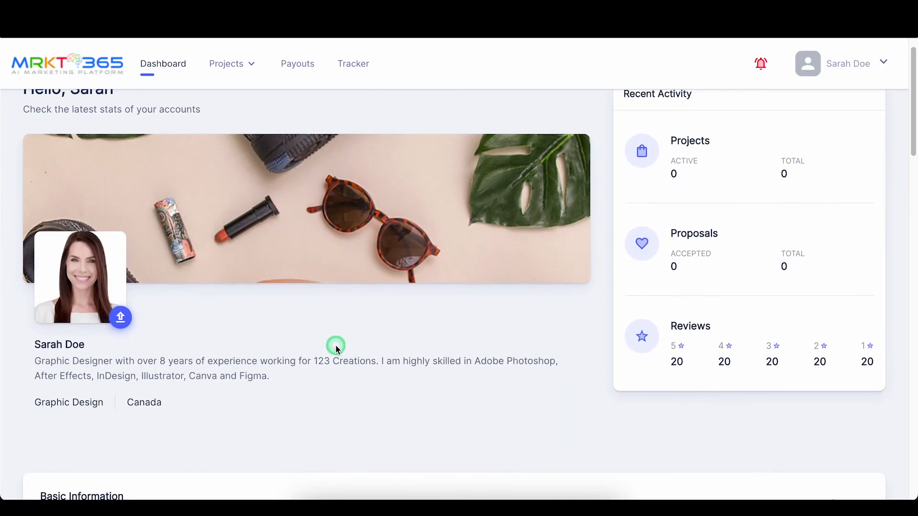
pyautogui.scroll(-8, 337, 343)
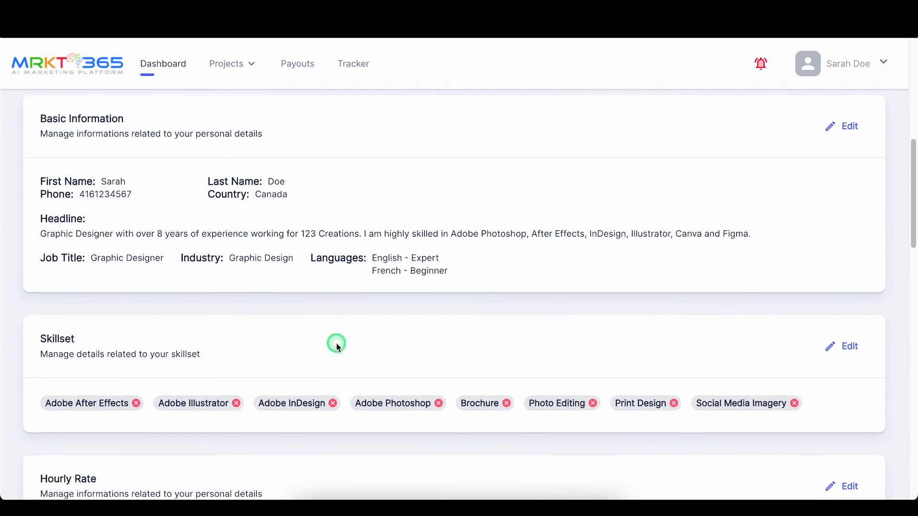
pyautogui.scroll(-8, 336, 343)
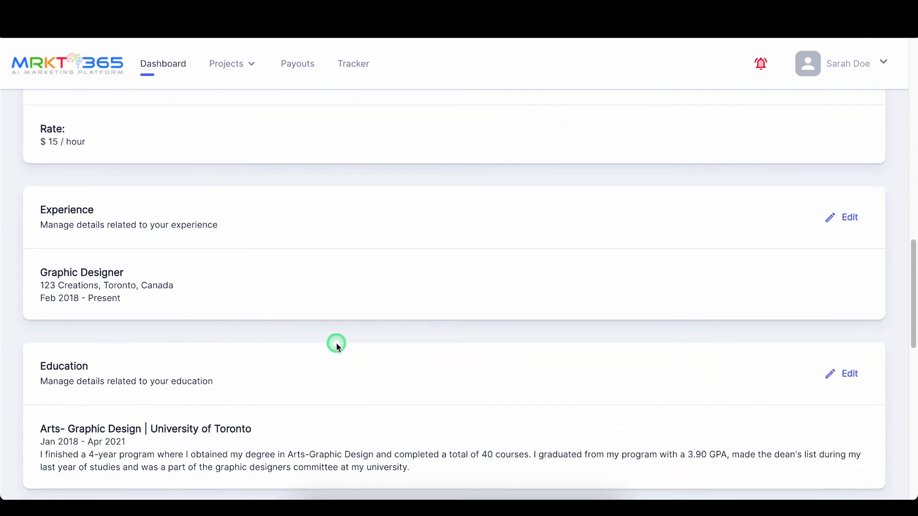
pyautogui.scroll(-5, 336, 343)
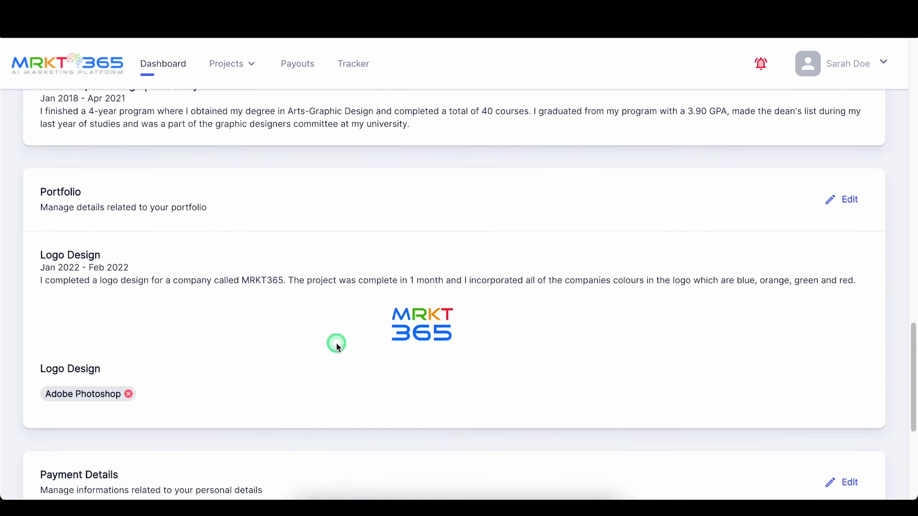
pyautogui.scroll(20, 336, 342)
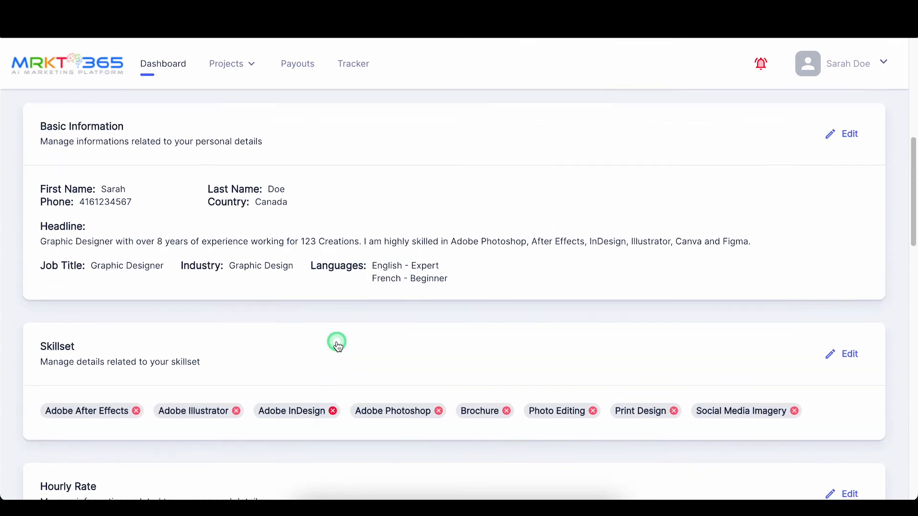